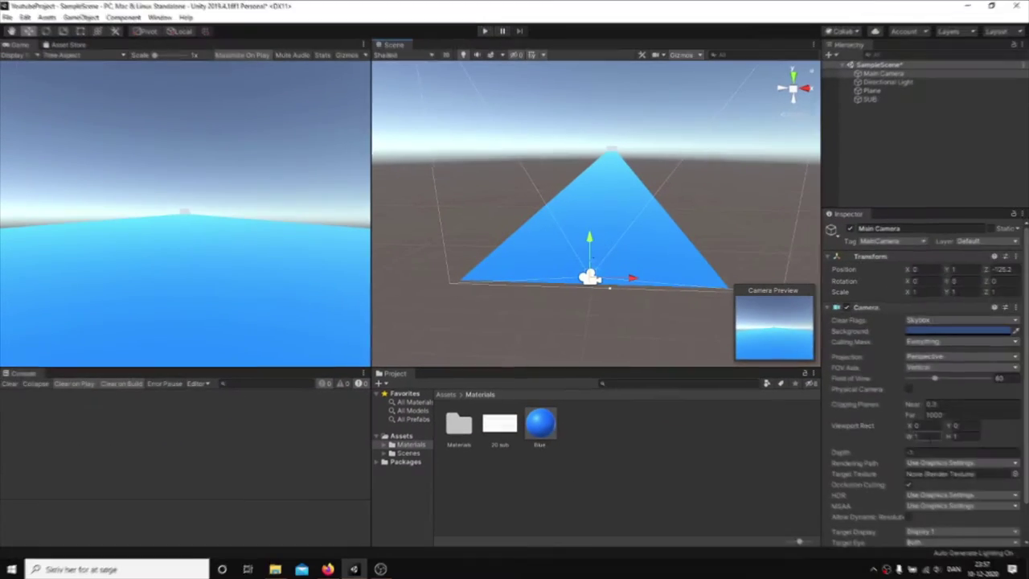
Step: Create a new script named CameraMove and attach it to the Main Camera
scroll(916, 402, down, 3)
click(912, 532)
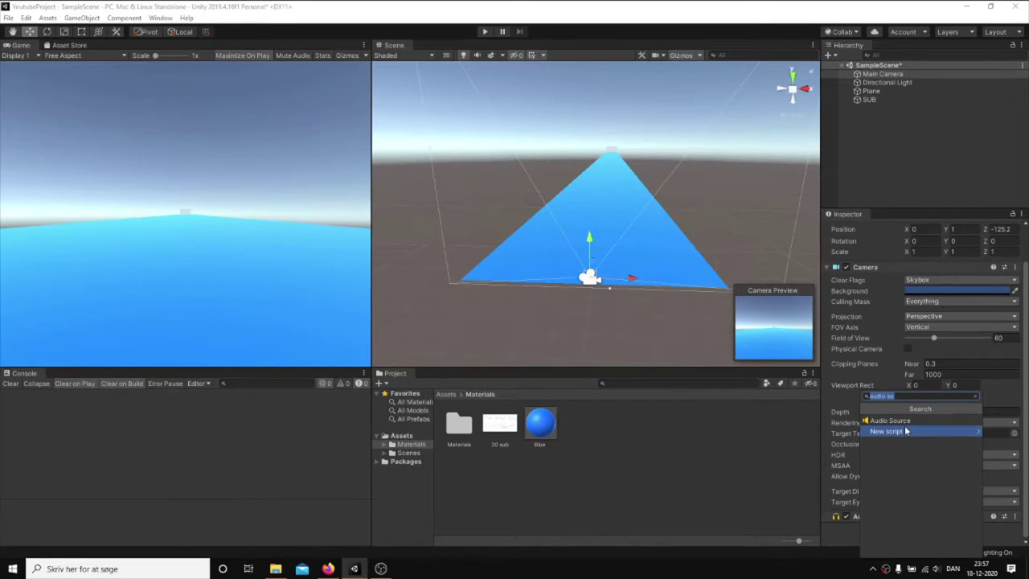
text(CameraMove)
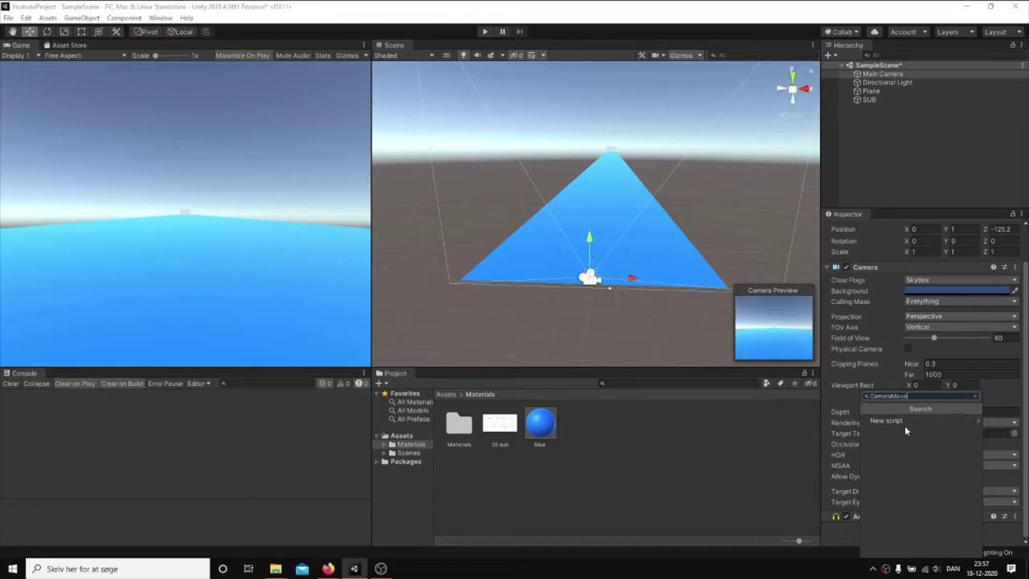
click(905, 421)
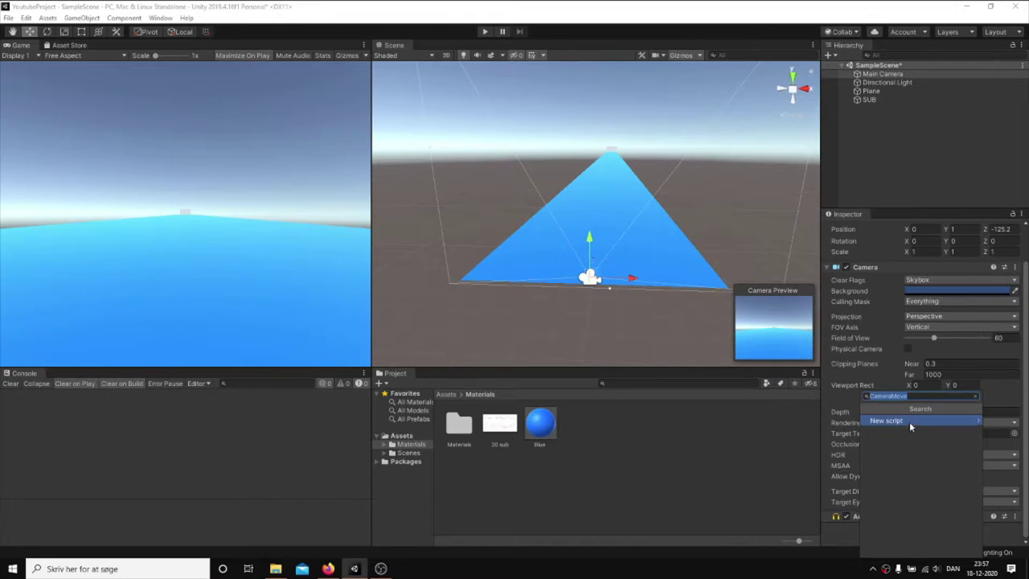
click(921, 547)
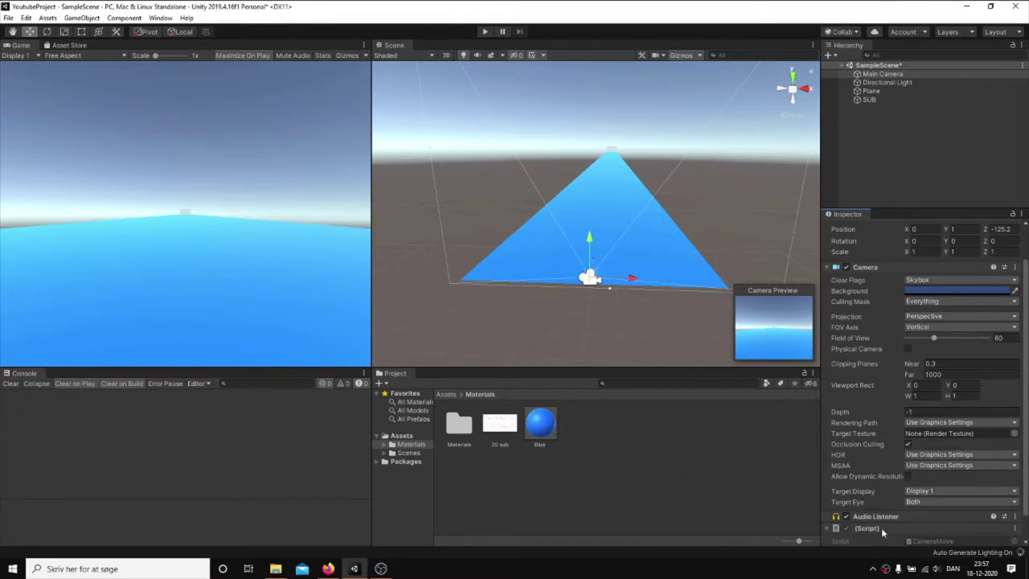
Step: Remove the duplicate CameraMove component from Main Camera and open the script in Visual Studio
click(447, 394)
click(541, 424)
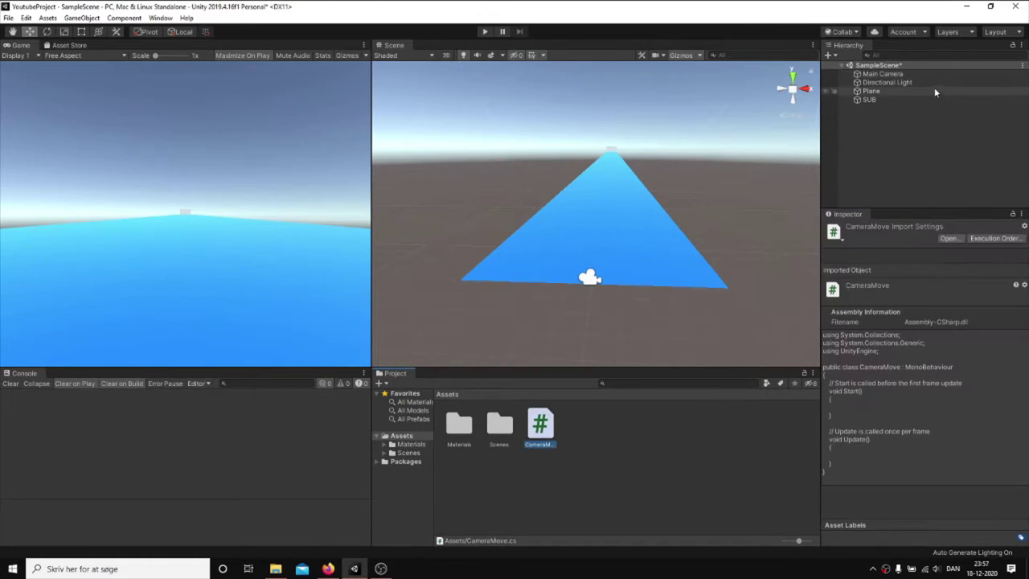
click(882, 73)
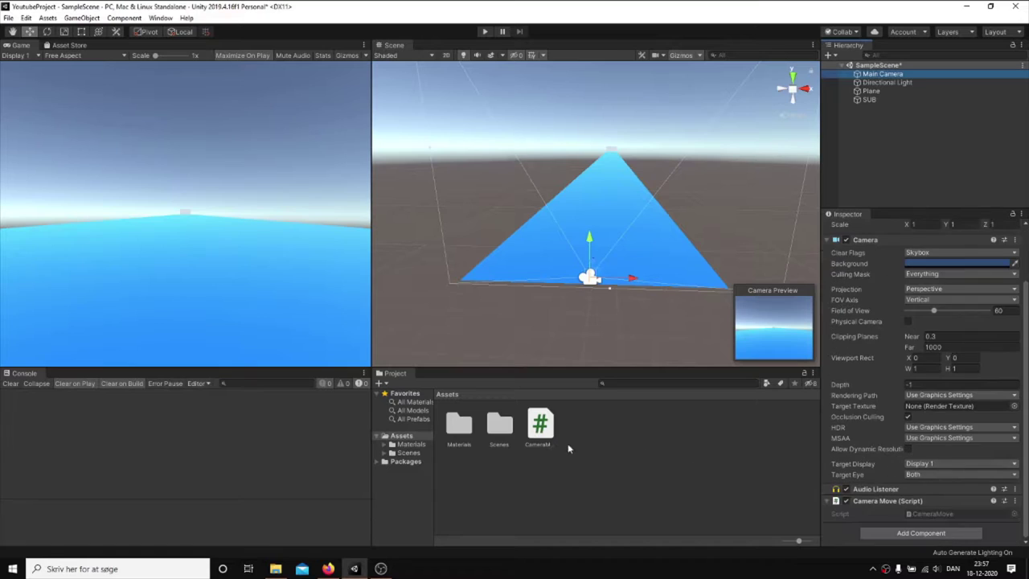
drag(540, 427, 918, 73)
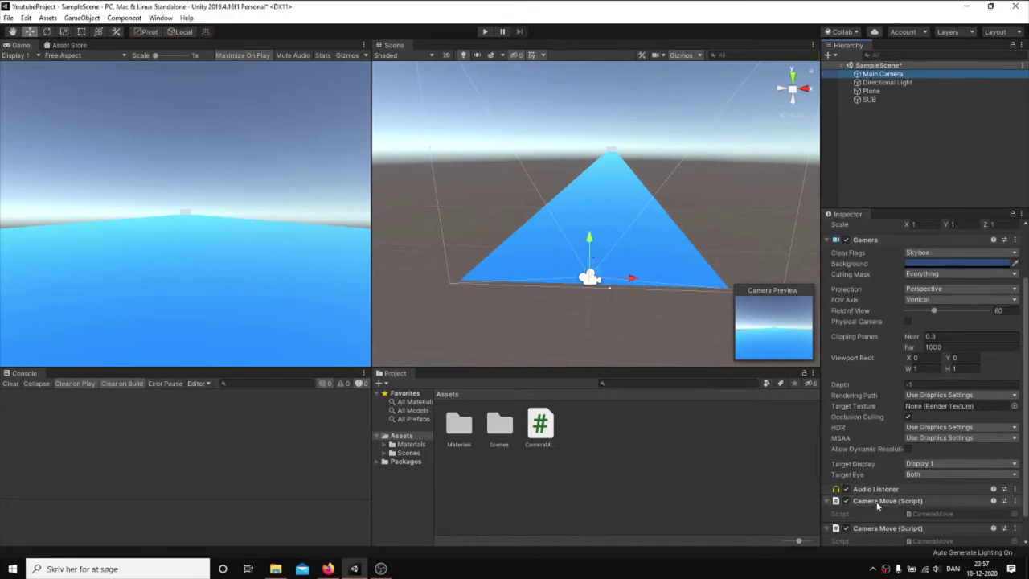
right_click(914, 475)
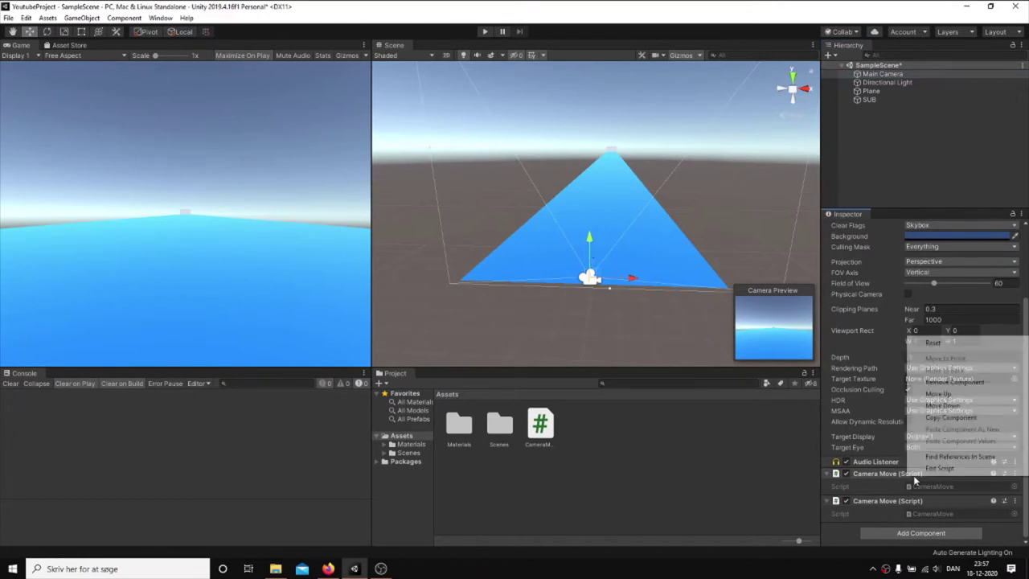
click(955, 381)
double_click(929, 513)
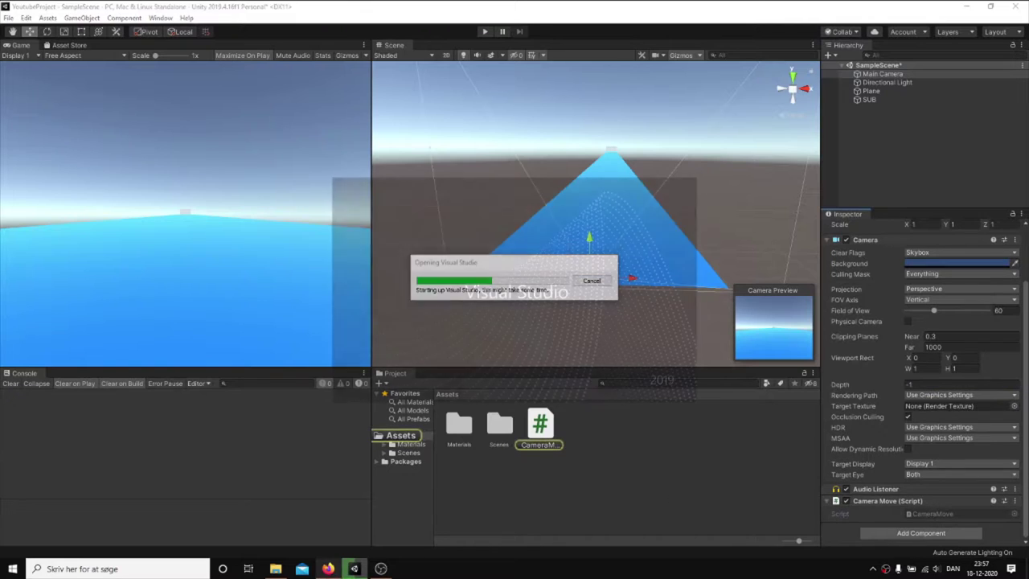
Step: Close the YouTube to Mp3 Converter browser tab and return to Visual Studio showing CameraMove.cs
click(328, 568)
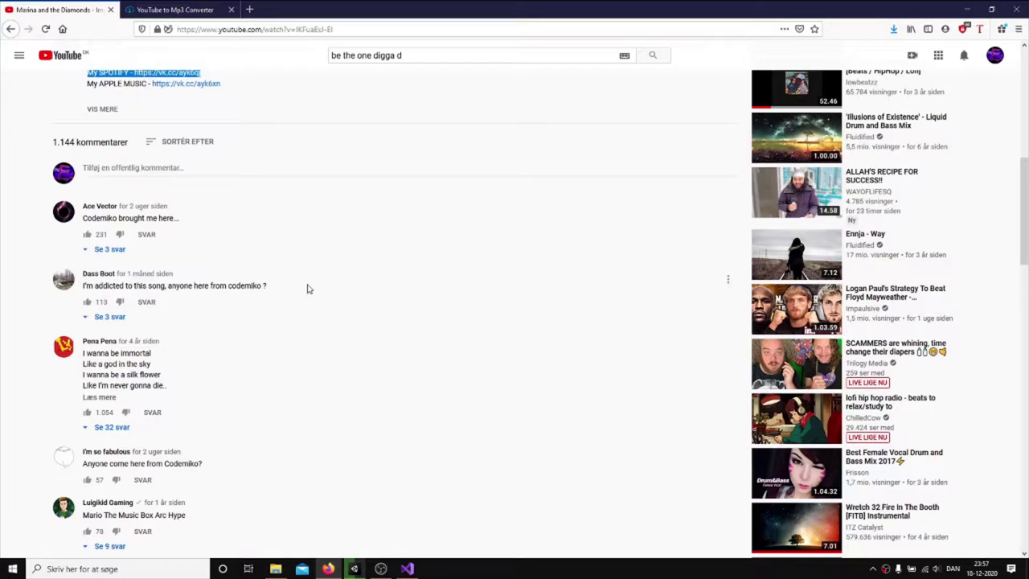
scroll(275, 159, up, 1)
scroll(275, 154, up, 5)
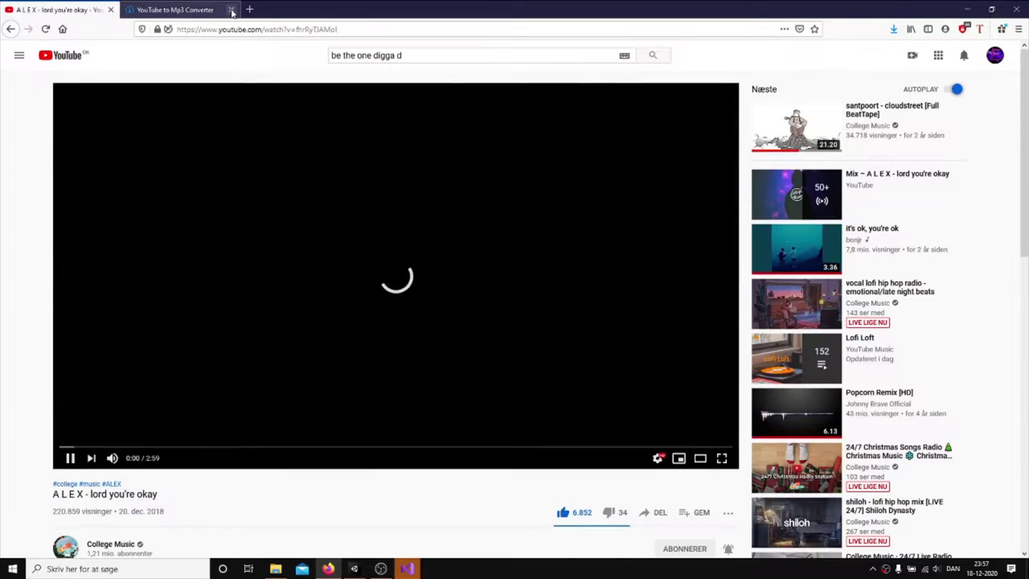
click(231, 9)
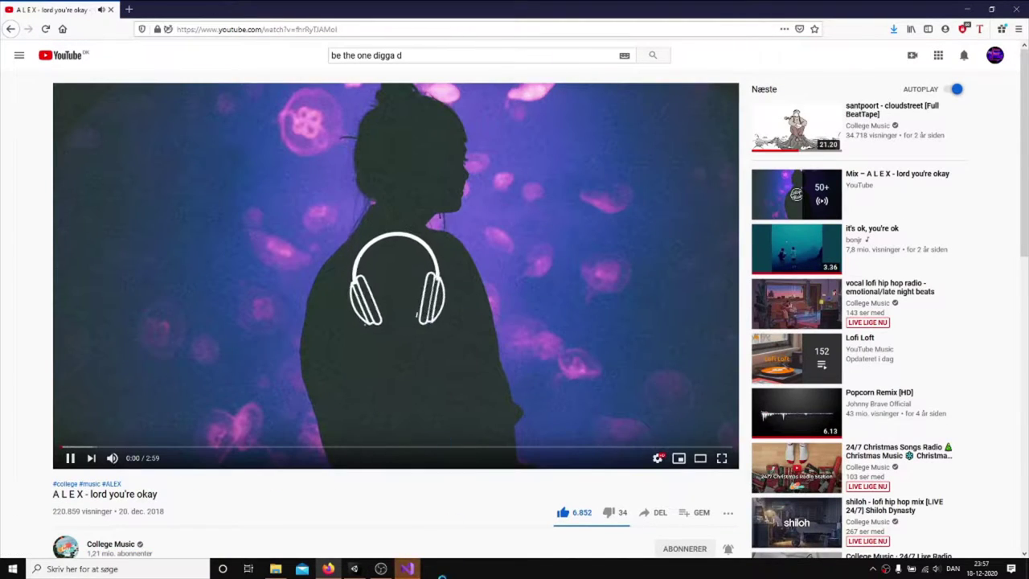
click(408, 569)
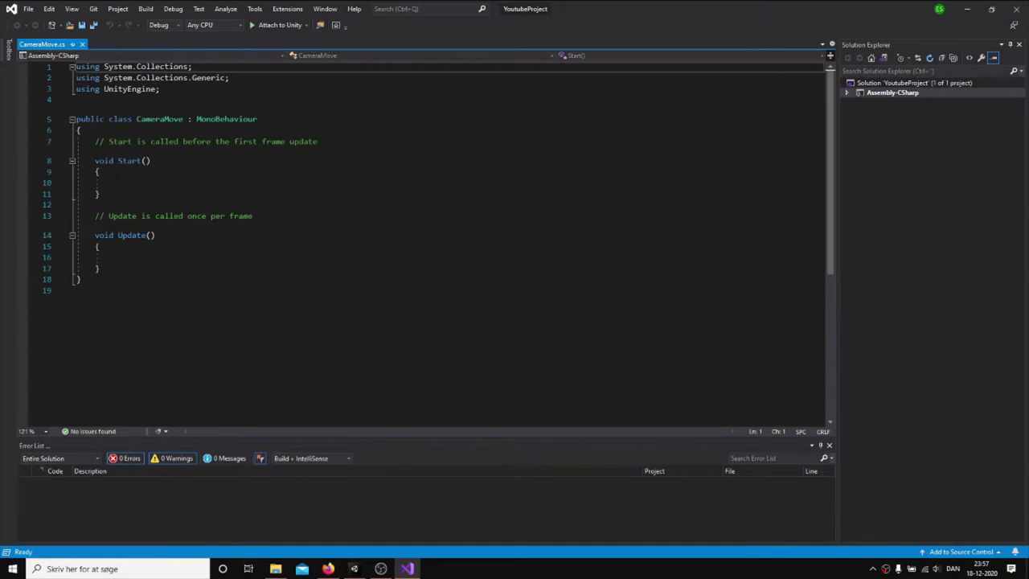
Step: Replace the Start method with the declaration public float cameraSpeed = 10f
drag(125, 189, 76, 141)
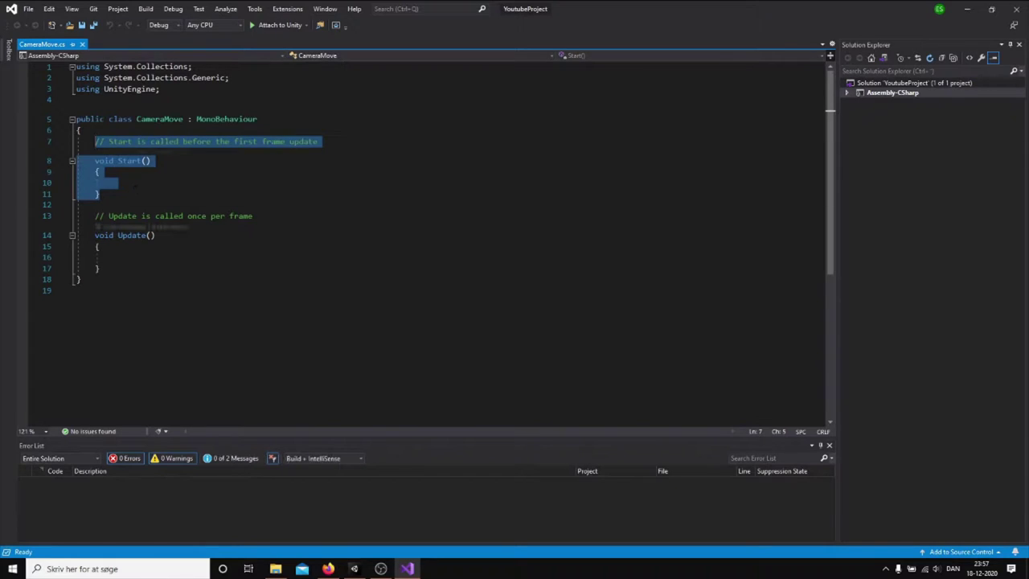
key(BackSpace)
text(transf)
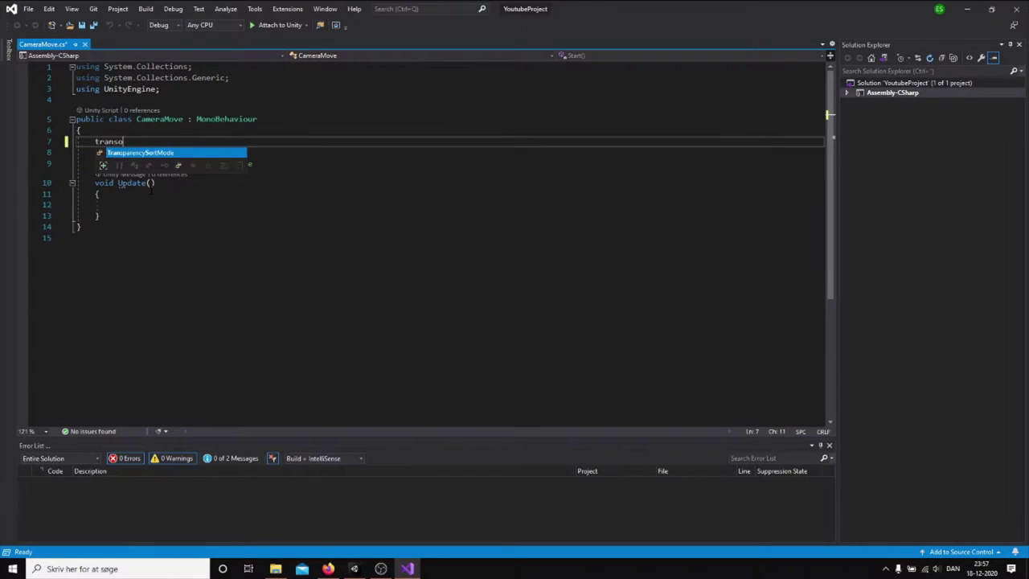
key(BackSpace)
key(BackSpace)
key(BackSpace)
key(BackSpace)
key(BackSpace)
text(f)
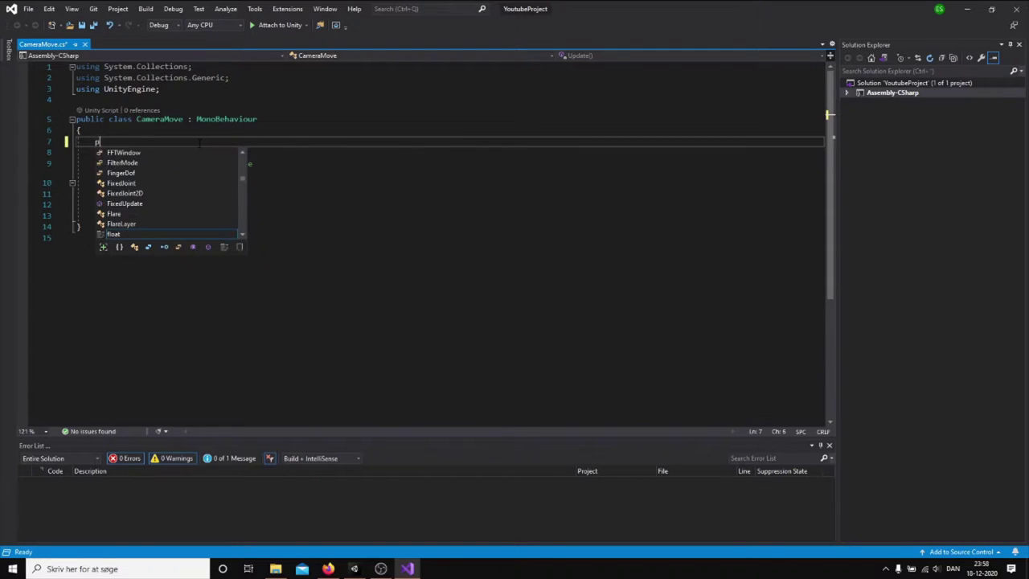
text(public l)
key(BackSpace)
text(fl)
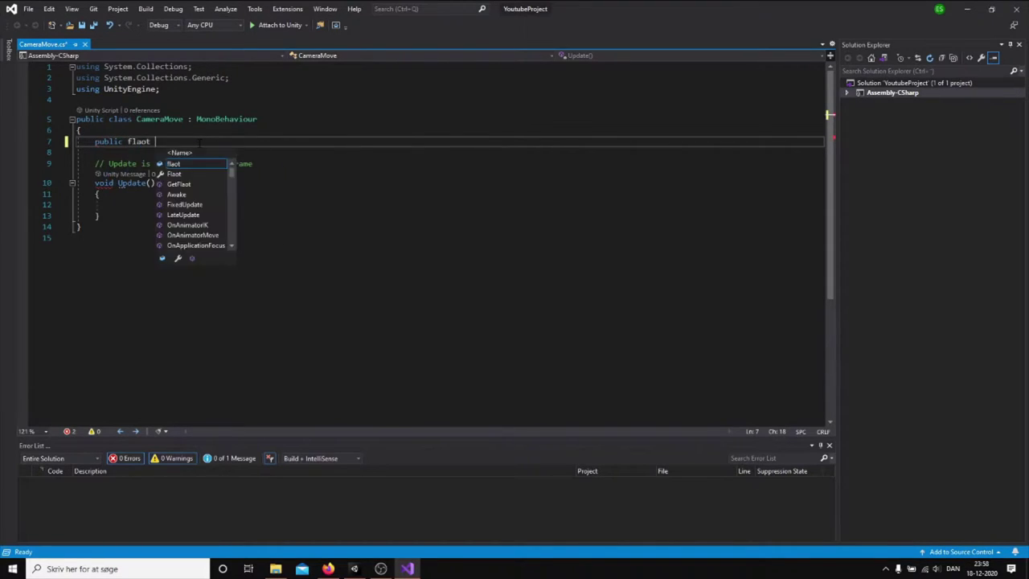
text(a)
key(BackSpace)
text(oat spe)
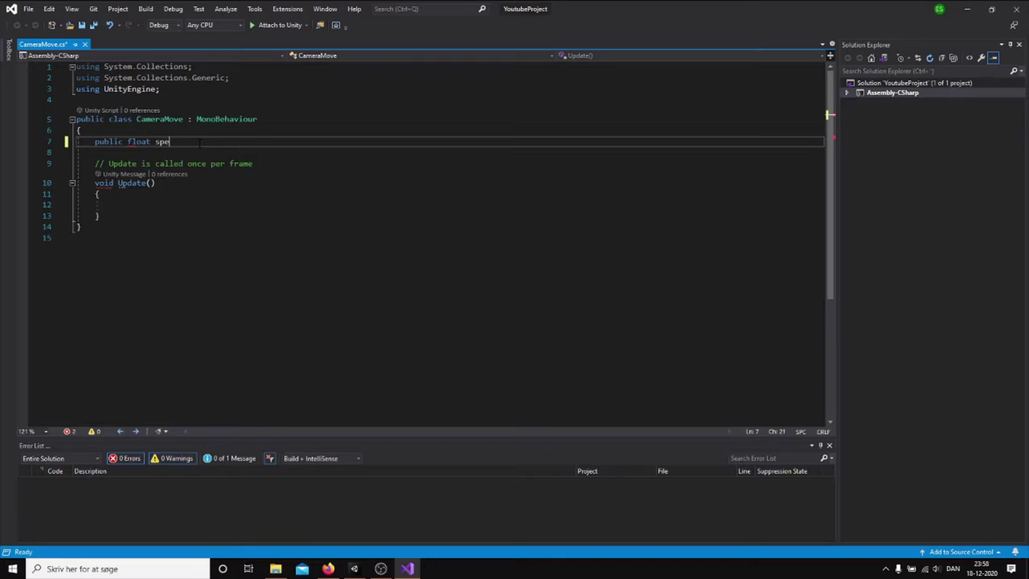
key(BackSpace)
key(BackSpace)
key(BackSpace)
text(c)
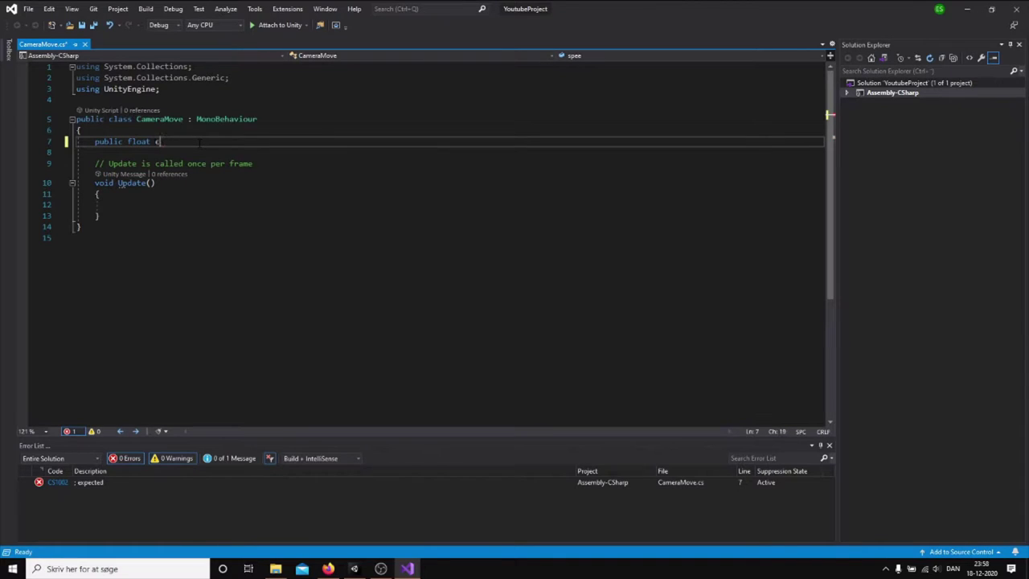
text(ameraSpeed = )
text(10f;)
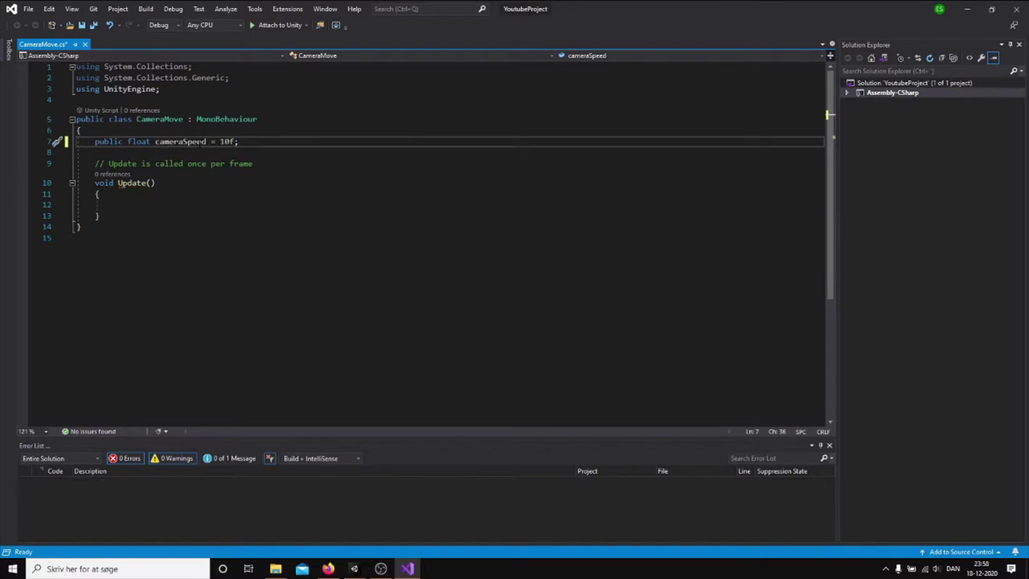
Step: Write transform.Translate inside Update, using IntelliSense to complete Translate
click(184, 205)
text(transform)
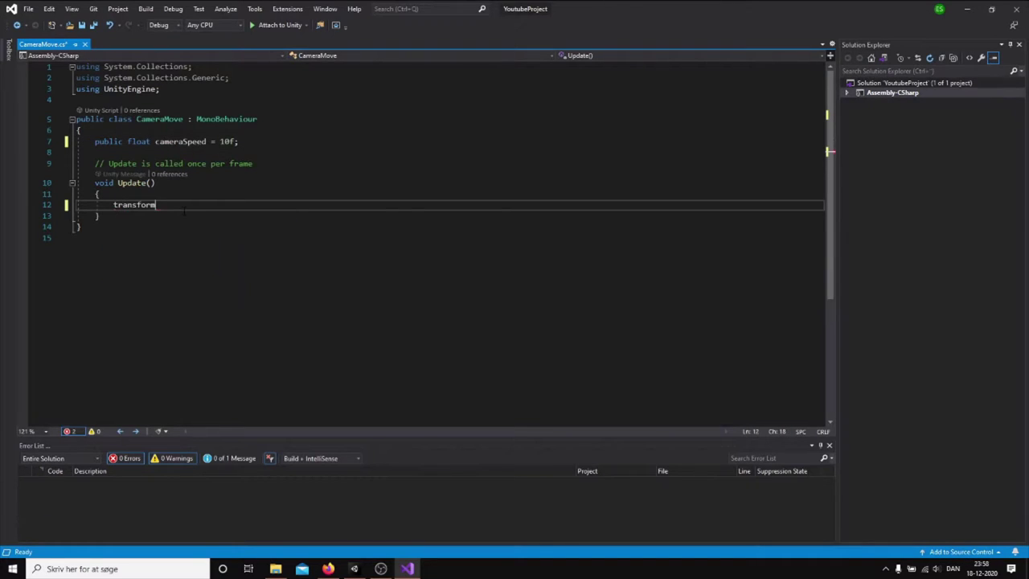
text(.position =)
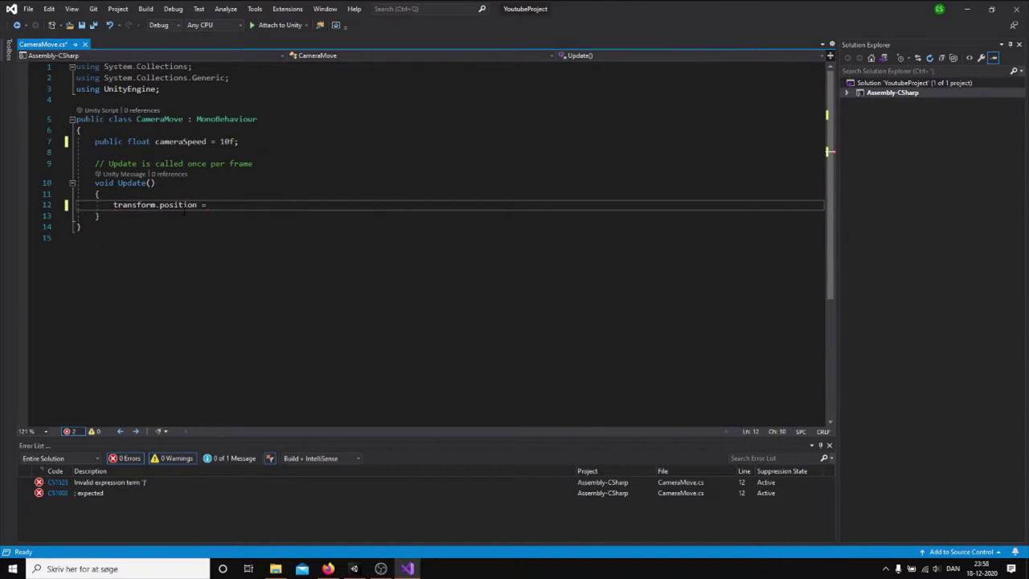
key(BackSpace)
key(BackSpace)
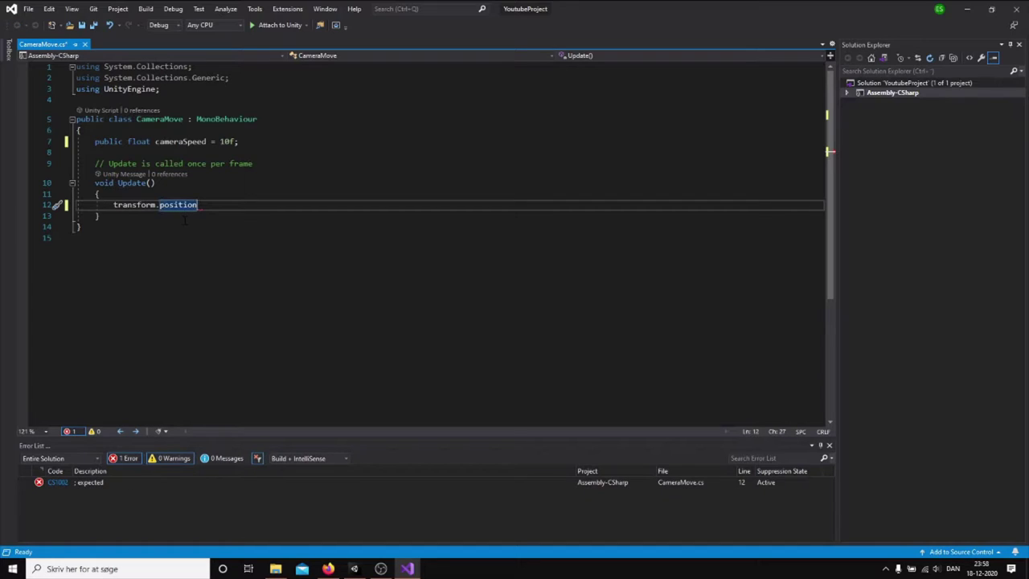
key(BackSpace)
key(BackSpace)
key(BackSpace)
key(BackSpace)
key(BackSpace)
key(BackSpace)
key(BackSpace)
text(tr)
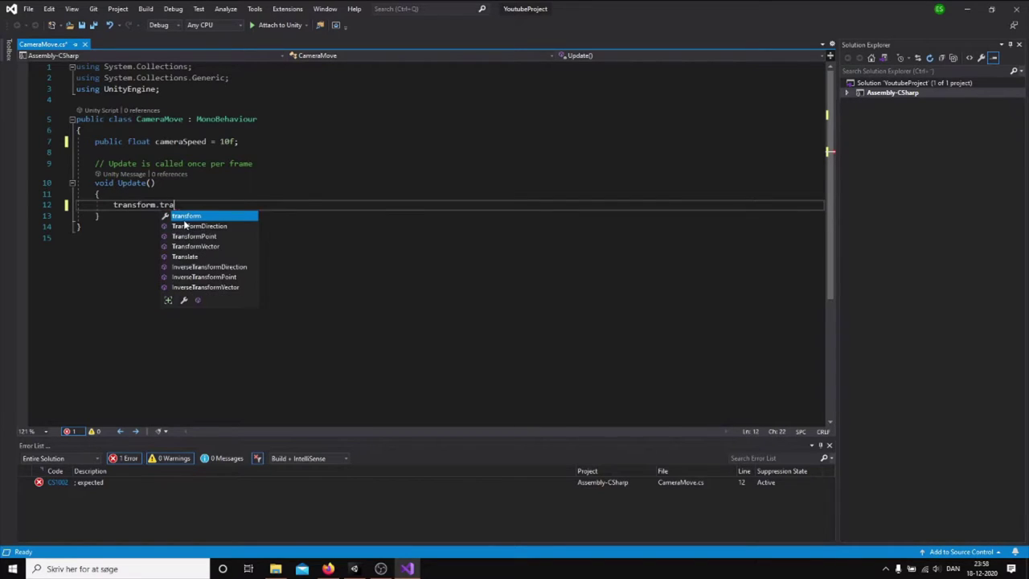
text(a)
key(Down)
key(Down)
key(Down)
key(Down)
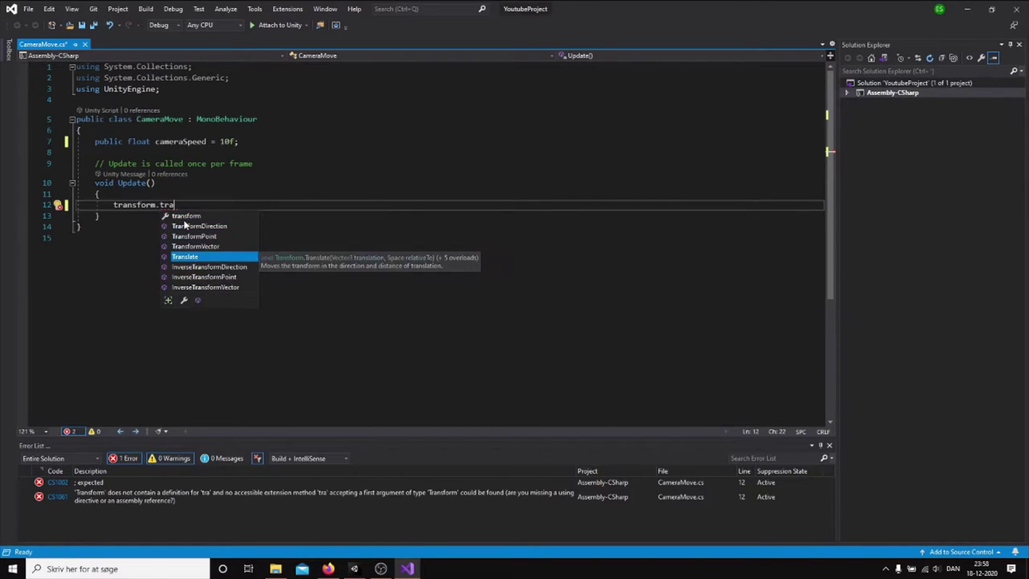
key(Tab)
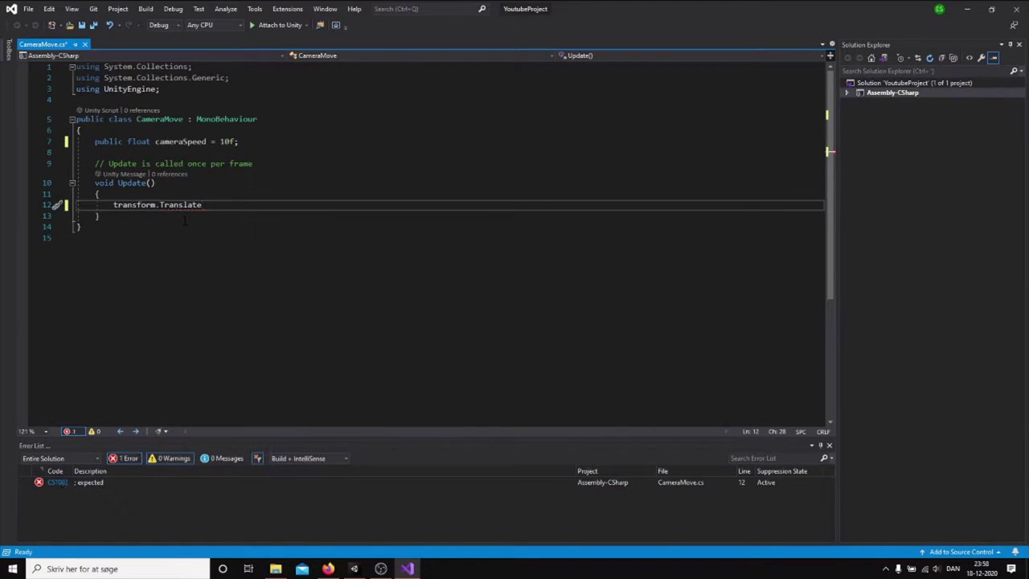
Step: Add the opening parenthesis to Translate and browse its overloads in the parameter tooltip
text(()
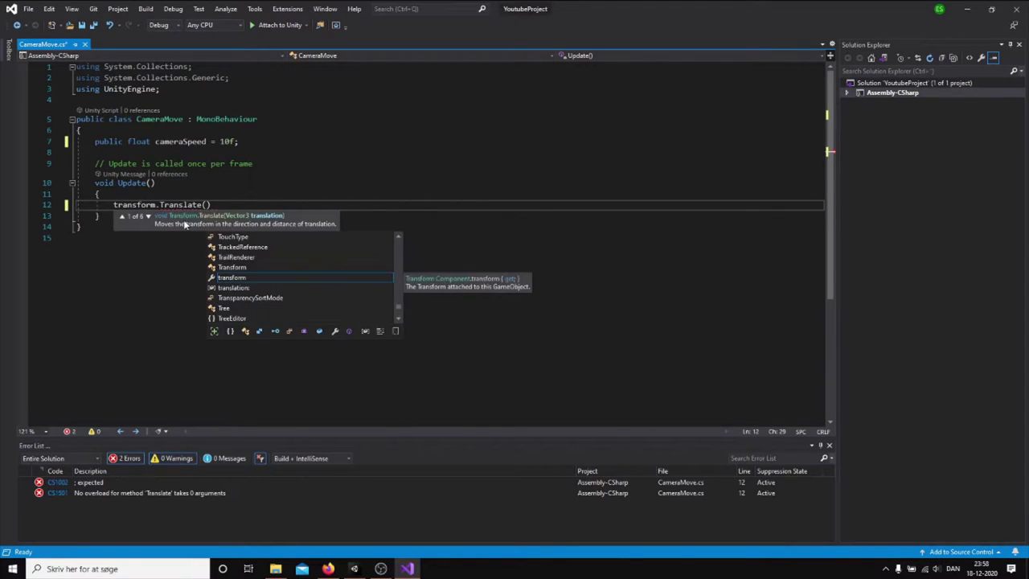
key(Delete)
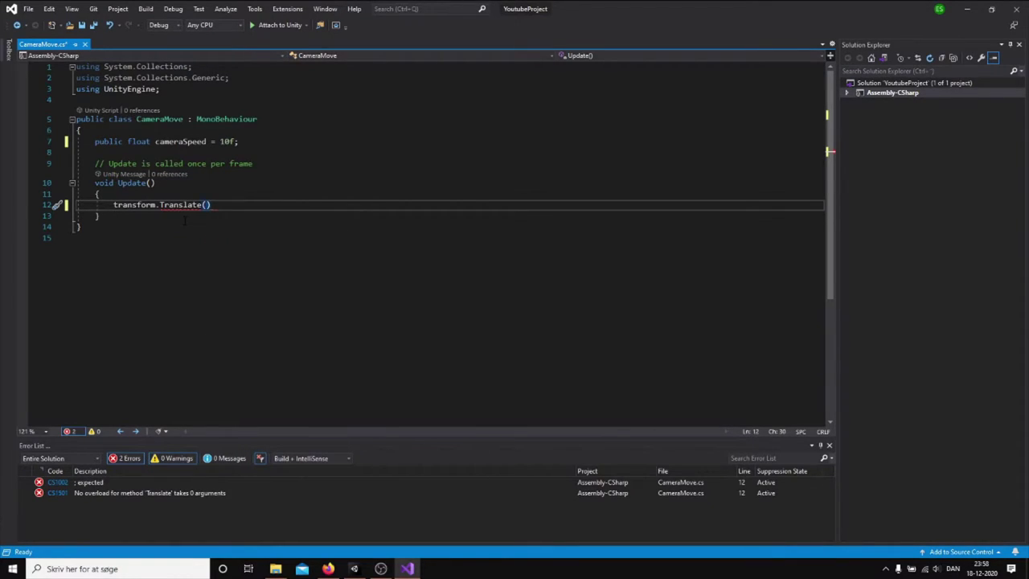
key(BackSpace)
text(()
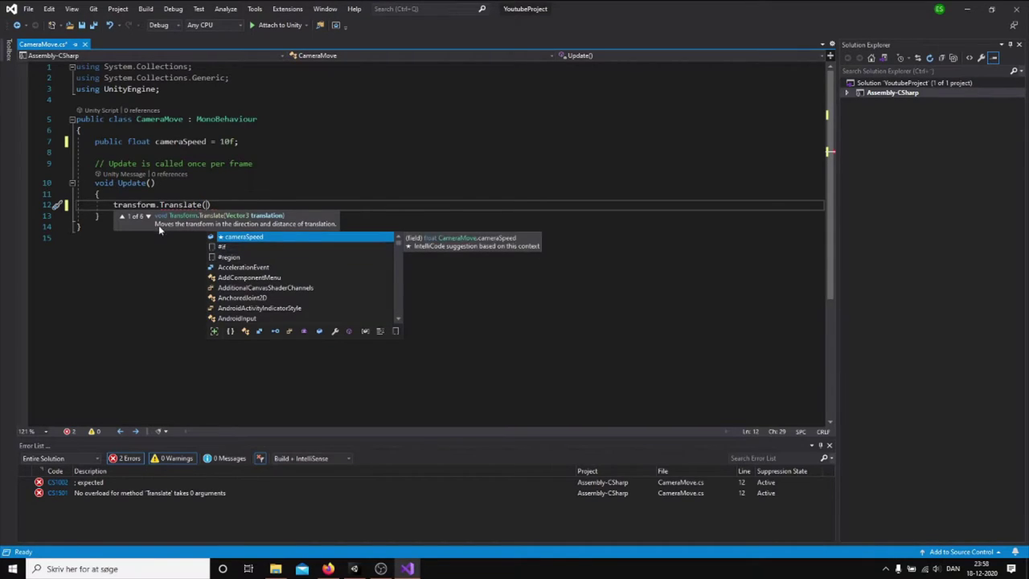
click(148, 216)
click(148, 216)
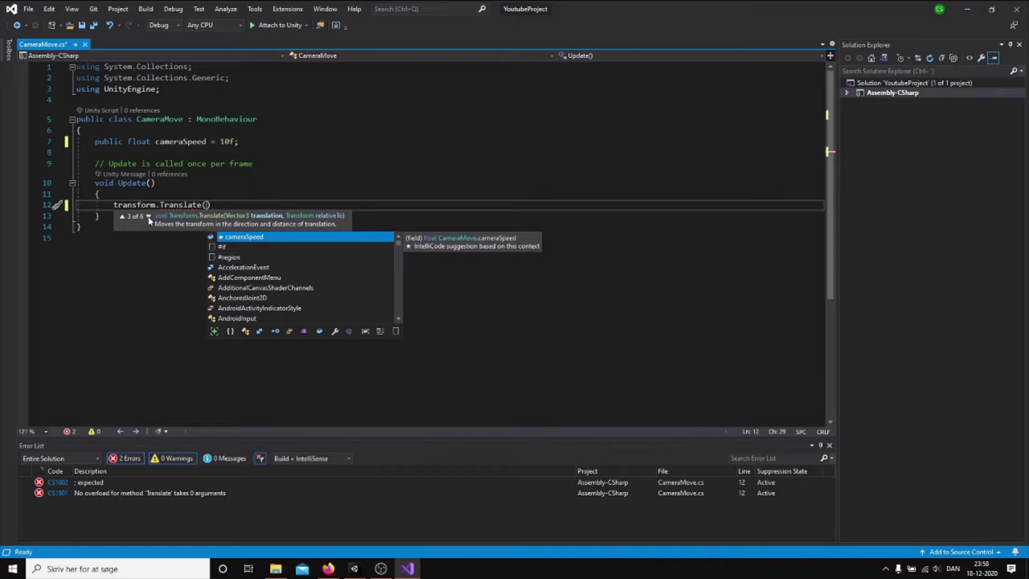
click(149, 218)
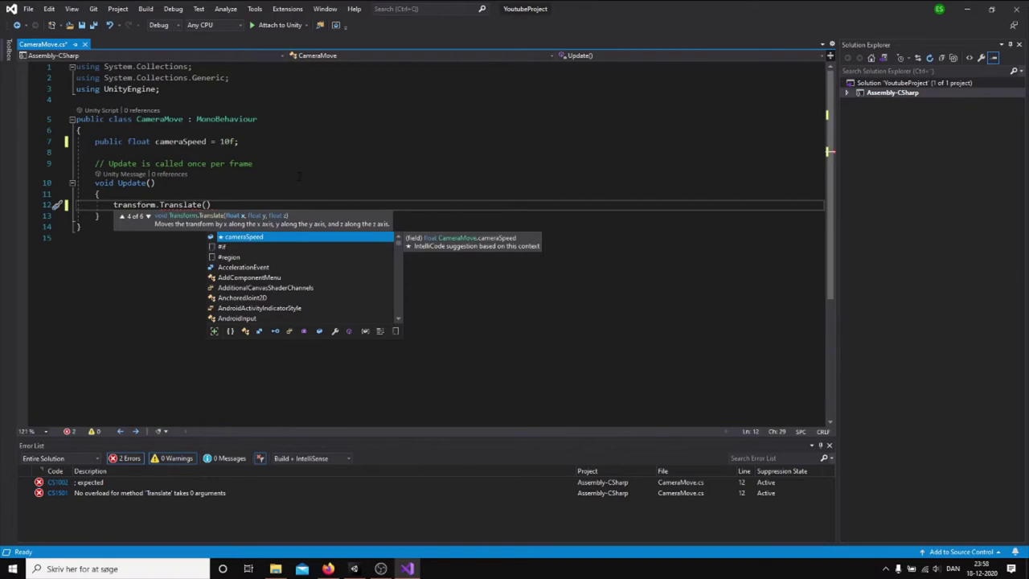
Step: Declare public GameObject end; at the top of the class and save CameraMove.cs
click(225, 130)
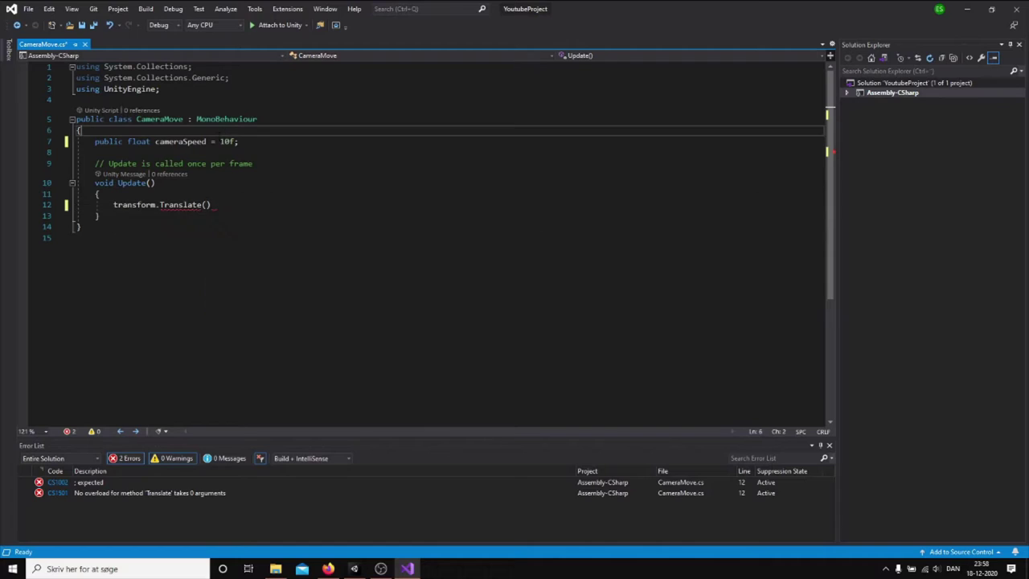
key(Return)
text(publ)
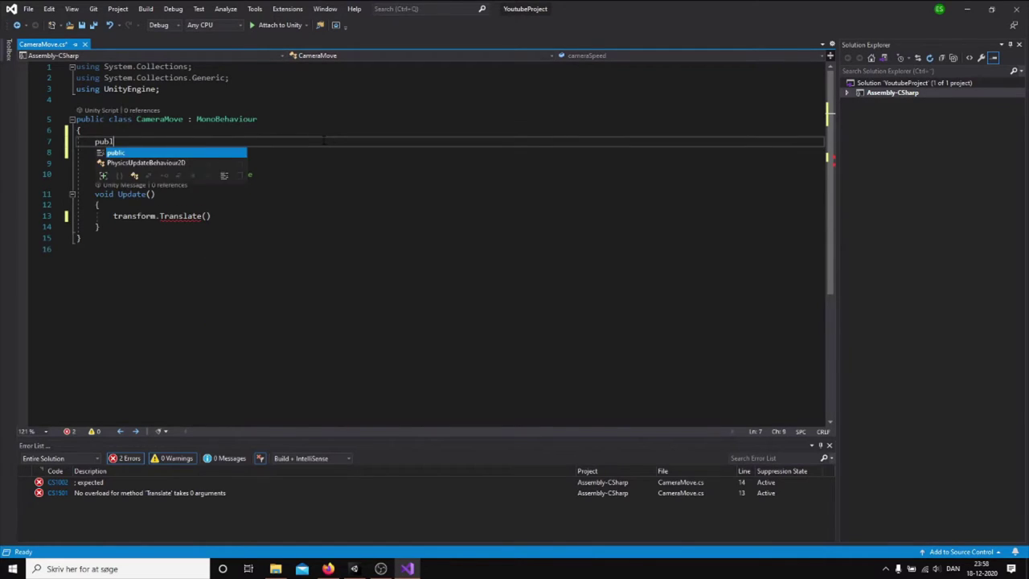
text(ic )
text(Gmae)
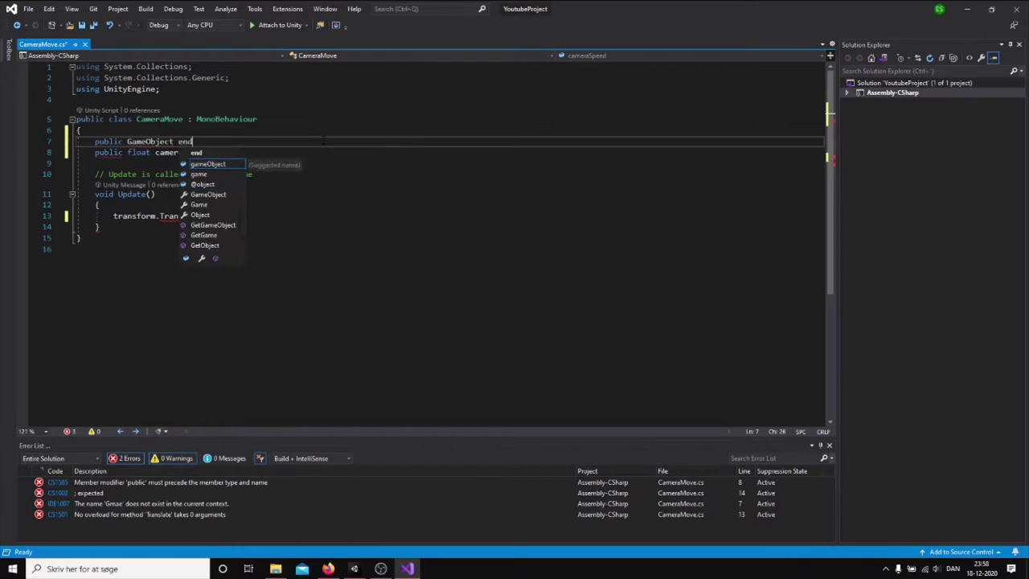
text( En)
key(BackSpace)
key(BackSpace)
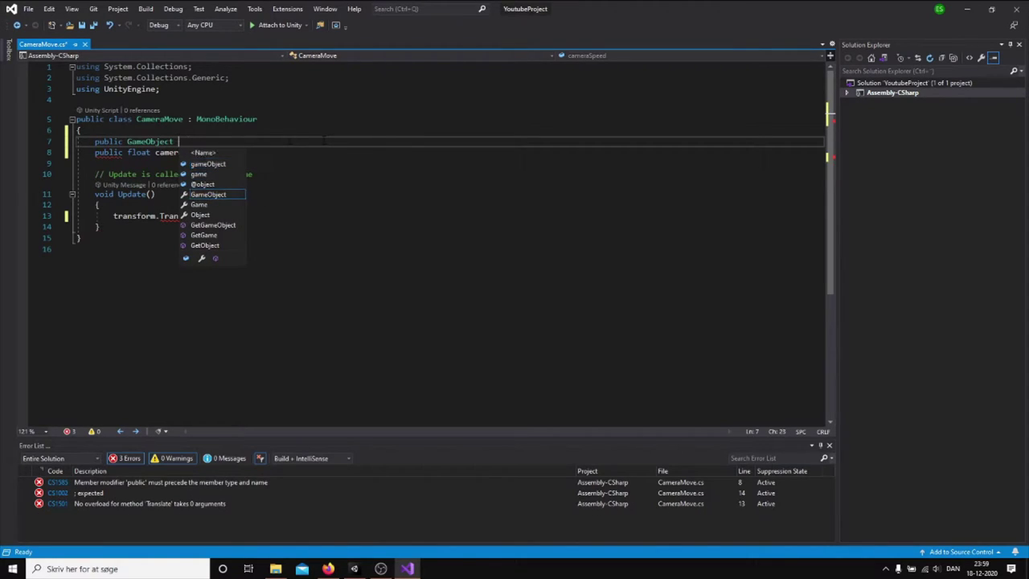
text(end;)
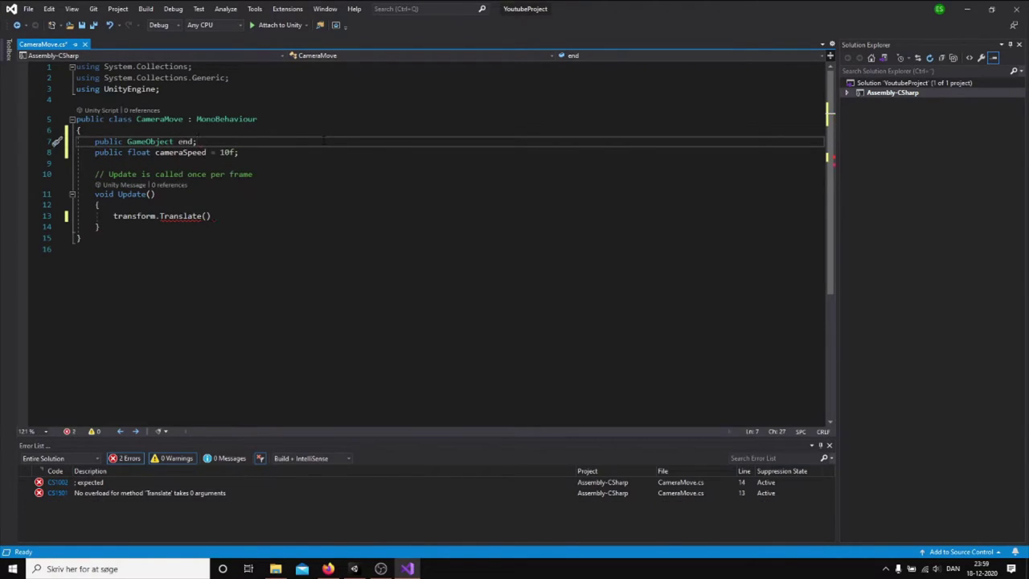
key(ctrl+s)
Step: Pass Vector3.forward and end.transform.position as the Translate arguments and close with );
click(290, 216)
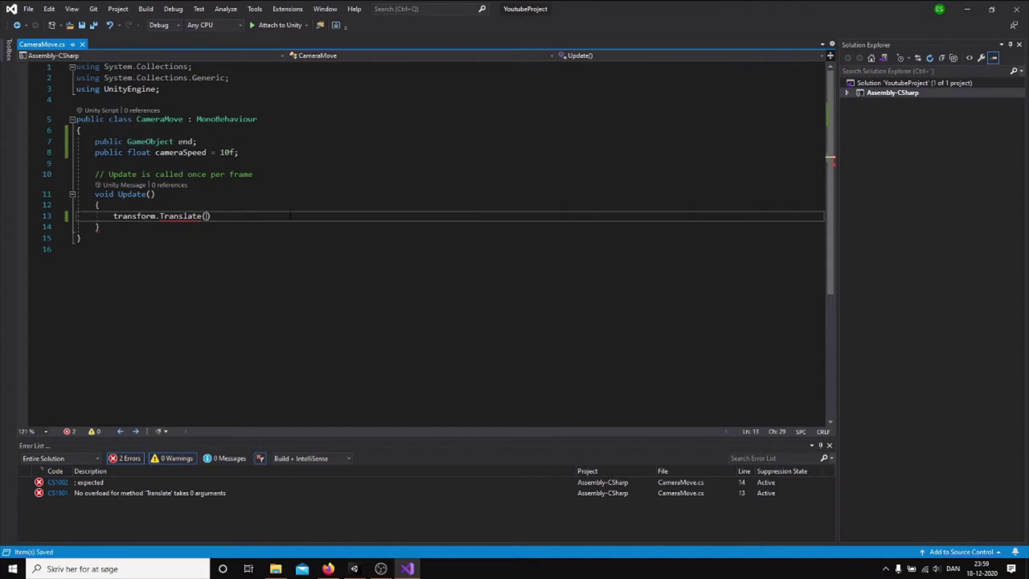
text(Vector3.fo)
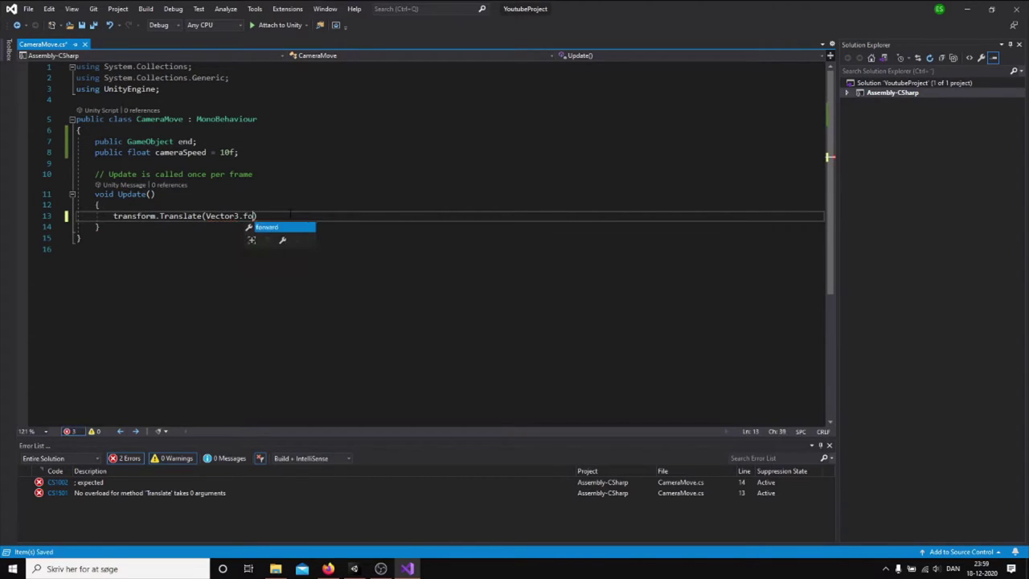
text(rward, )
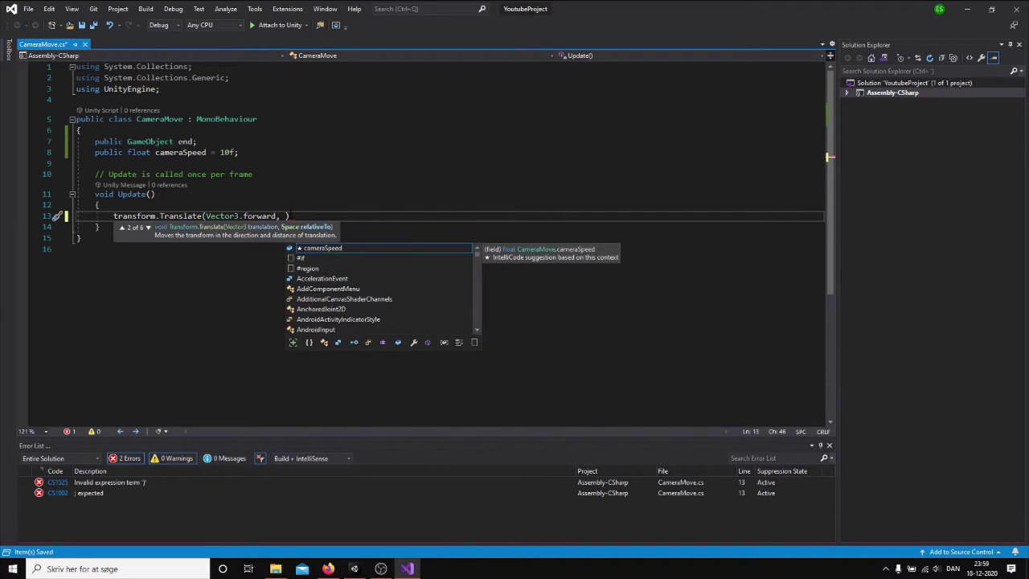
text(end.t)
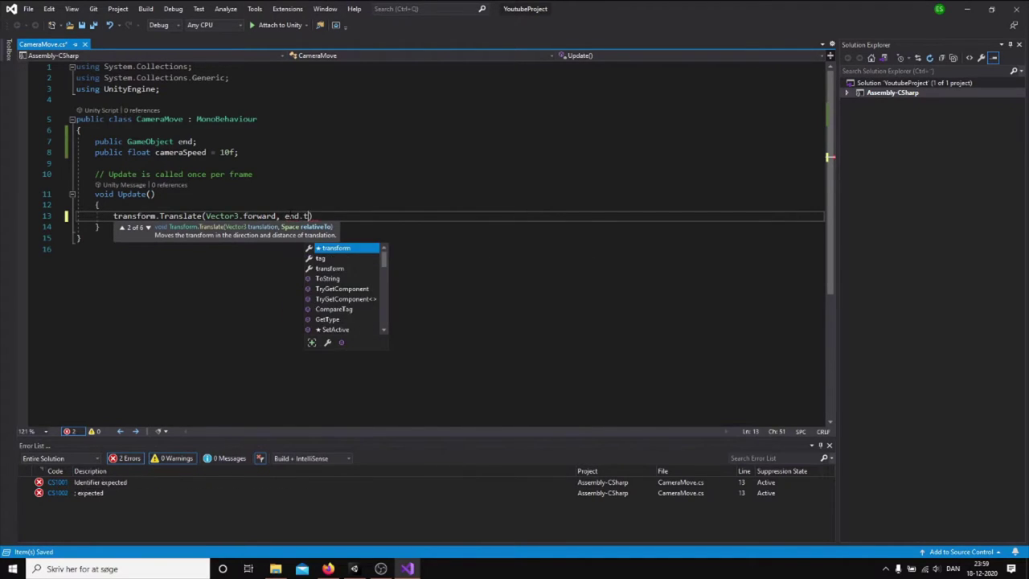
key(Tab)
text(.g)
key(Tab)
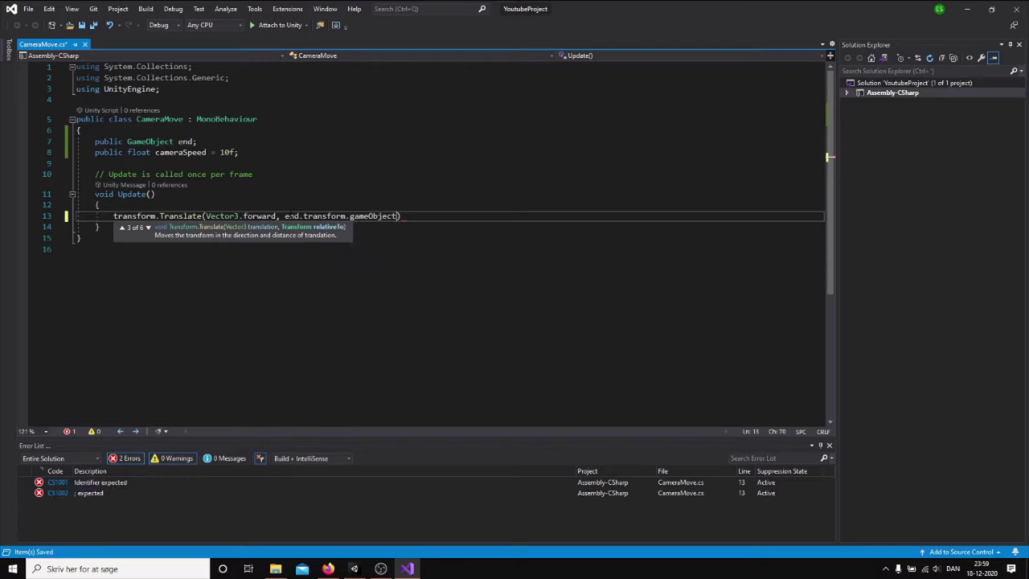
key(BackSpace)
key(BackSpace)
key(BackSpace)
key(BackSpace)
text(p)
key(Tab)
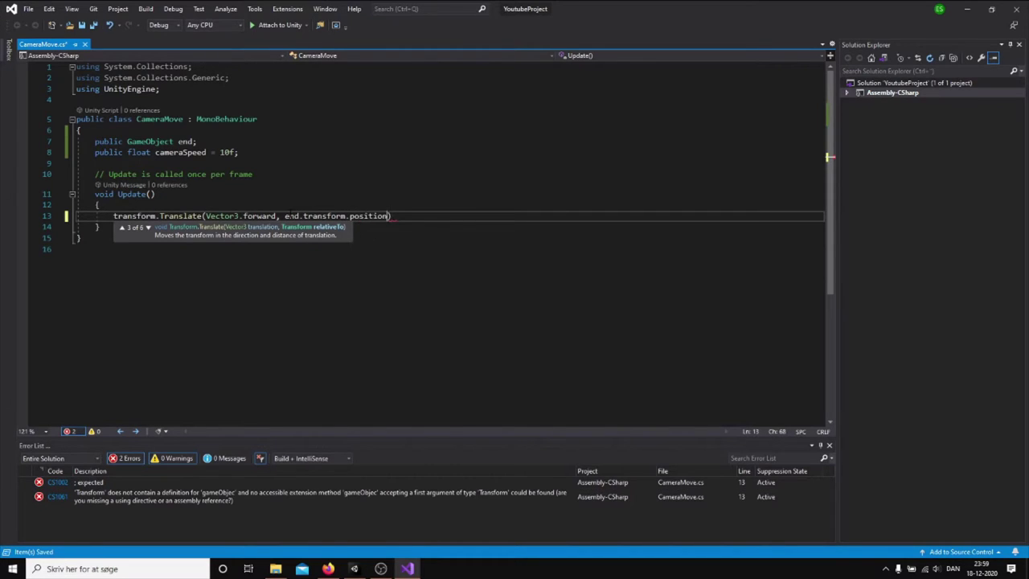
text();)
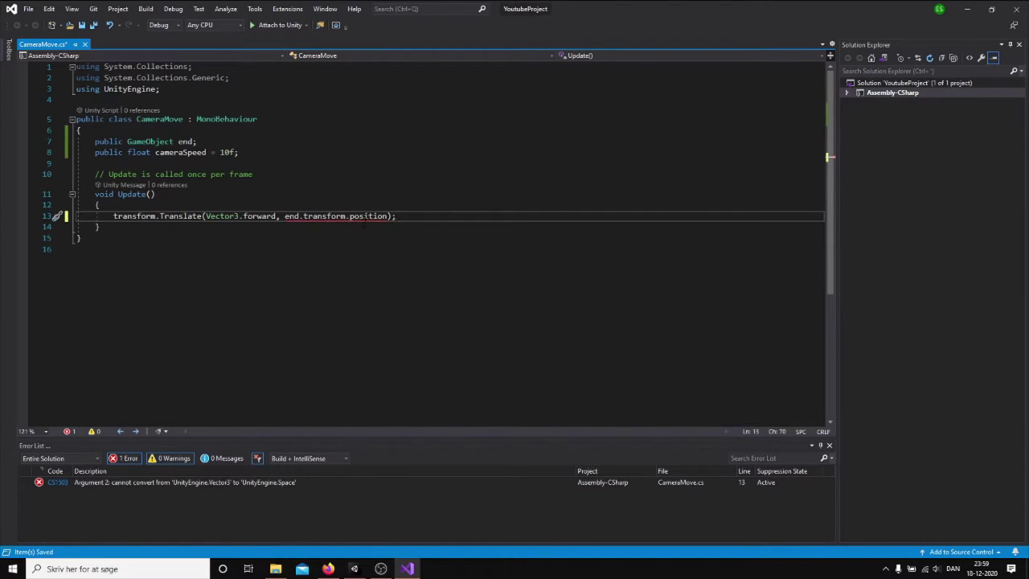
mouse_move(376, 217)
mouse_move(342, 217)
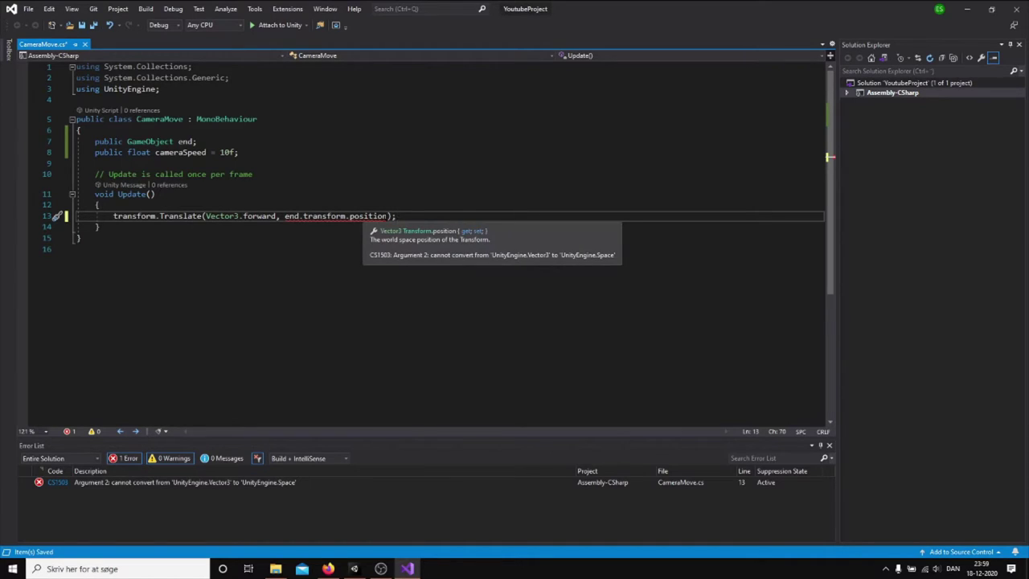
Step: Multiply end.transform.position by cameraSpeed and add end as a further Translate argument
click(389, 215)
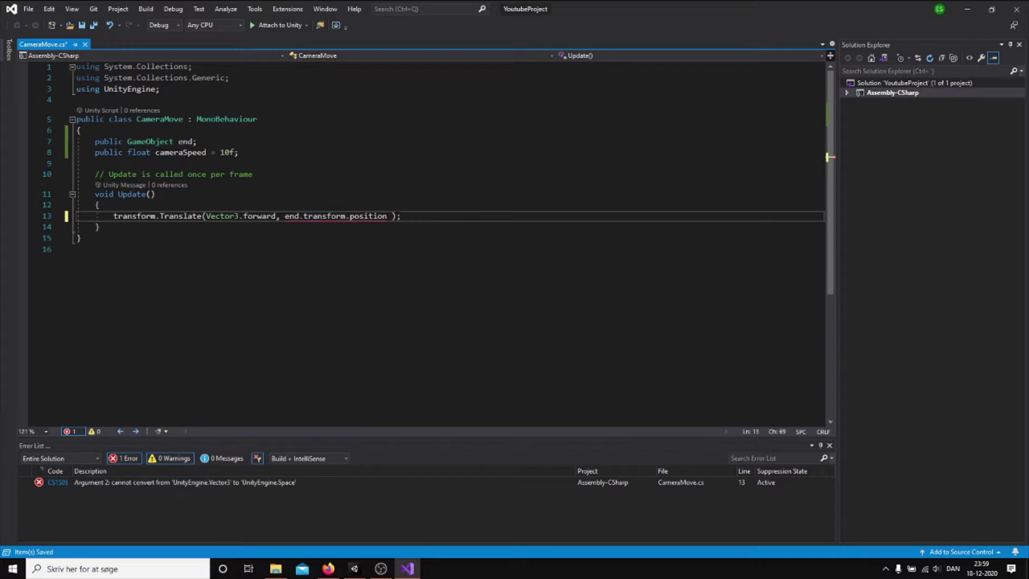
key(BackSpace)
key(Return)
key(ctrl+z)
key(ctrl+z)
text(* )
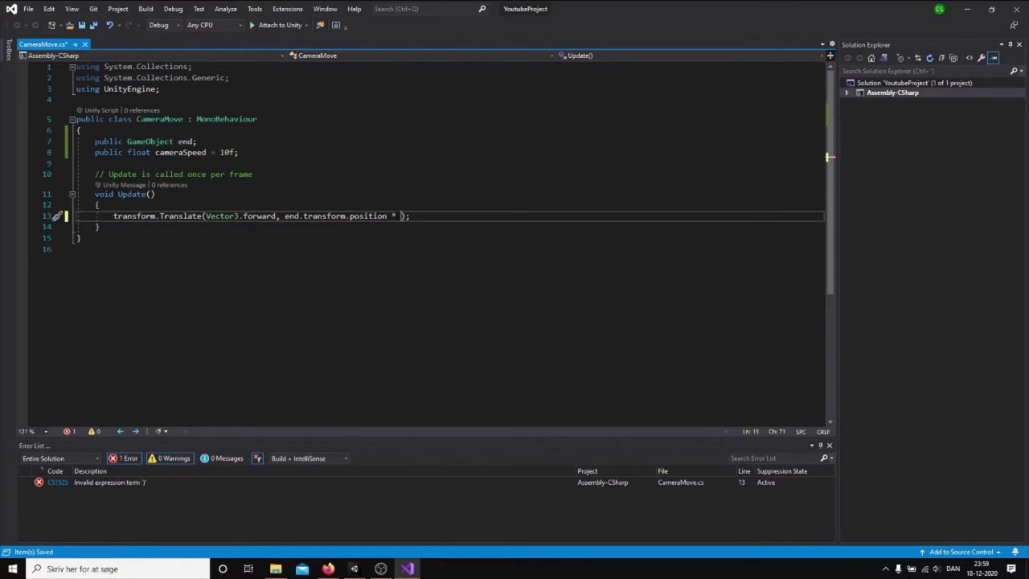
text(cam)
key(Tab)
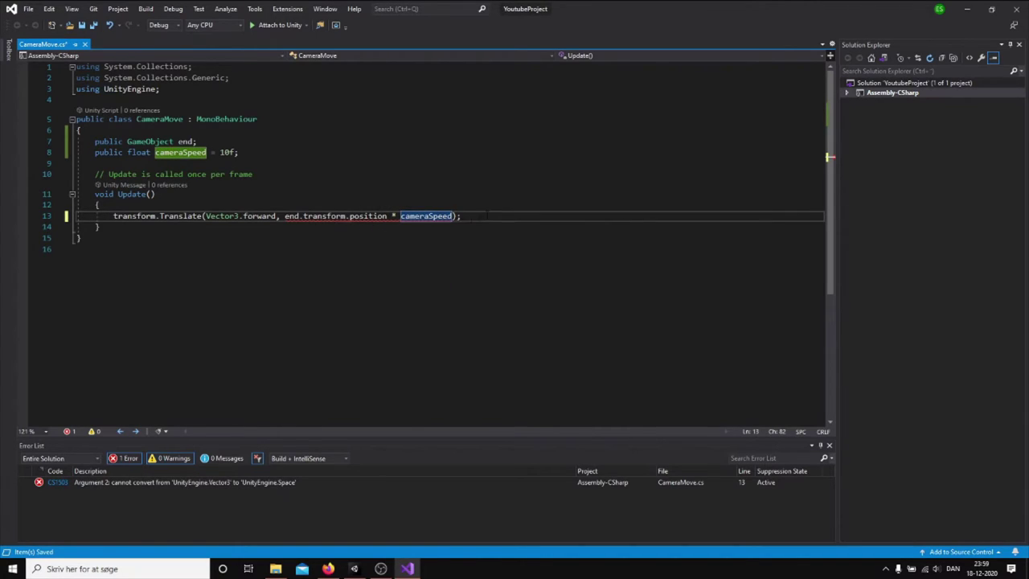
text(, end)
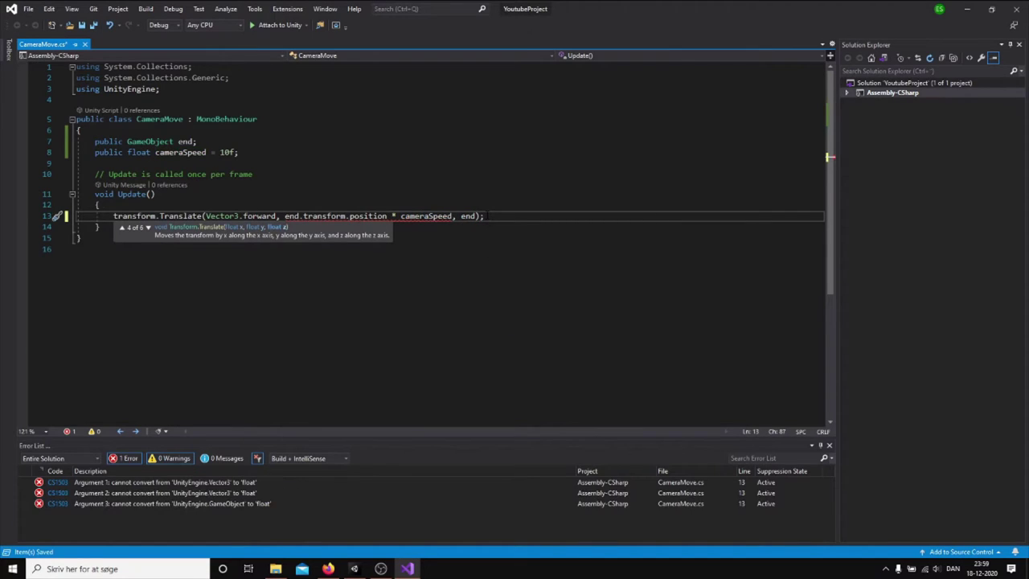
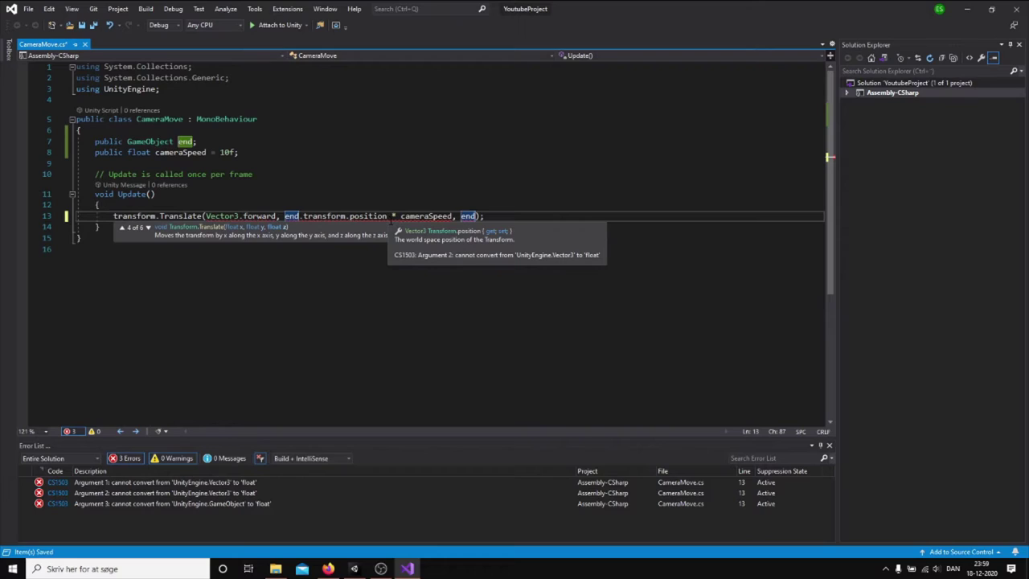
Step: Trim line 13 to transform.Translate(Vector3.forward * cameraSpeed) and save CameraMove.cs
key(BackSpace)
key(BackSpace)
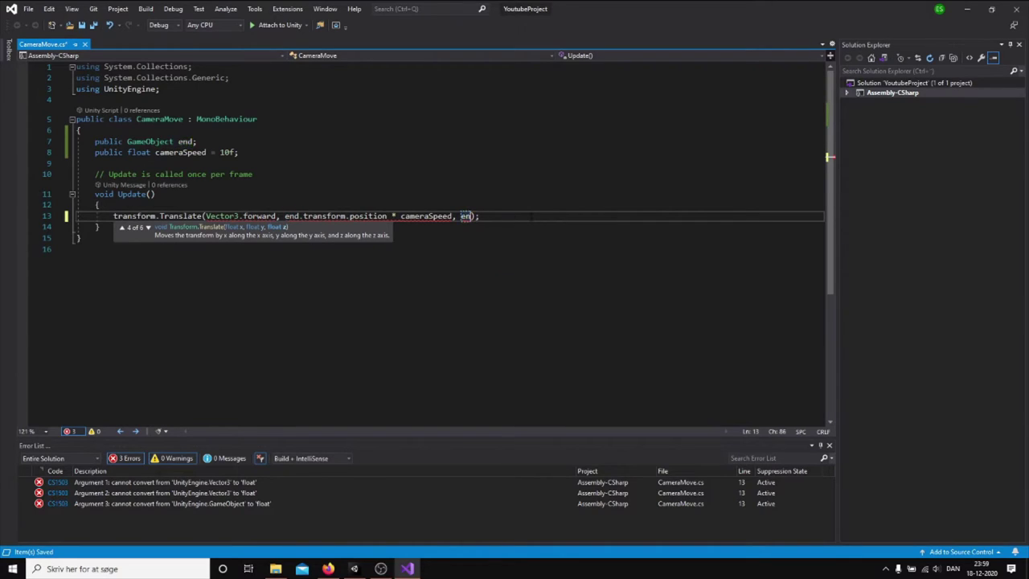
key(BackSpace)
key(BackSpace)
key(BackSpace)
key(BackSpace)
key(BackSpace)
key(BackSpace)
key(BackSpace)
key(BackSpace)
key(BackSpace)
key(BackSpace)
key(BackSpace)
key(BackSpace)
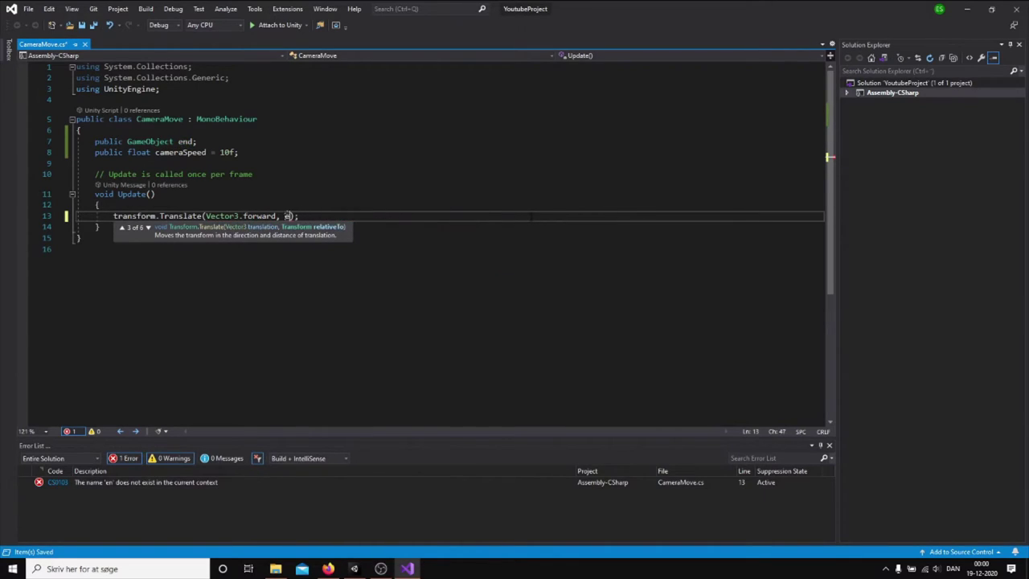
key(BackSpace)
key(BackSpace)
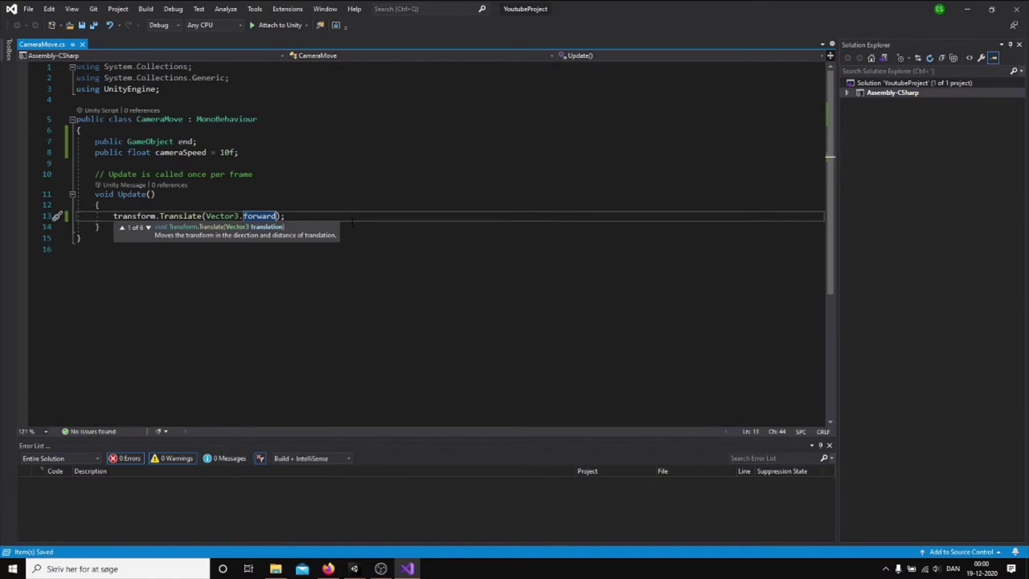
text(* t)
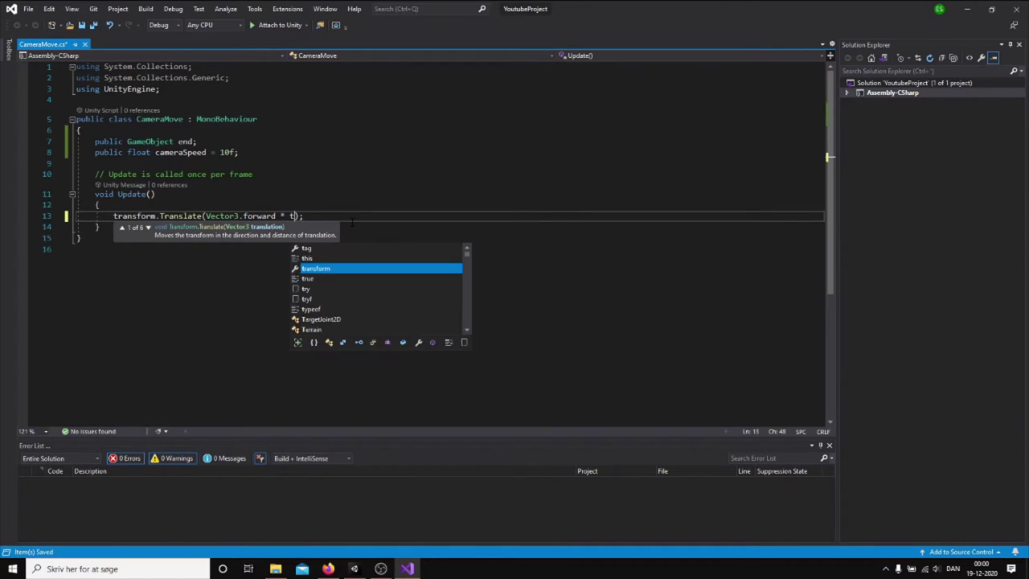
key(BackSpace)
text(ca)
key(Tab)
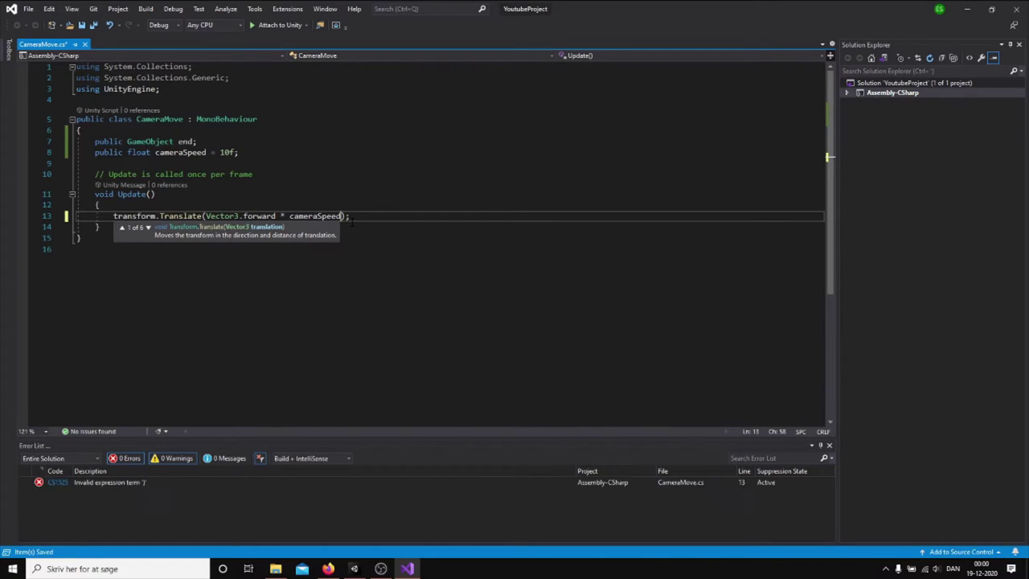
key(ctrl+s)
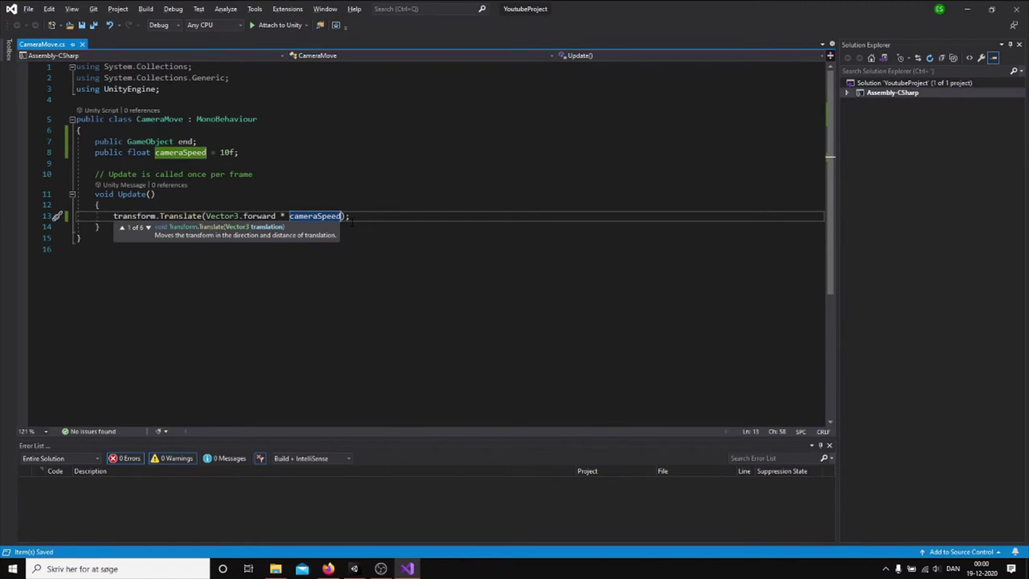
key(alt+Tab)
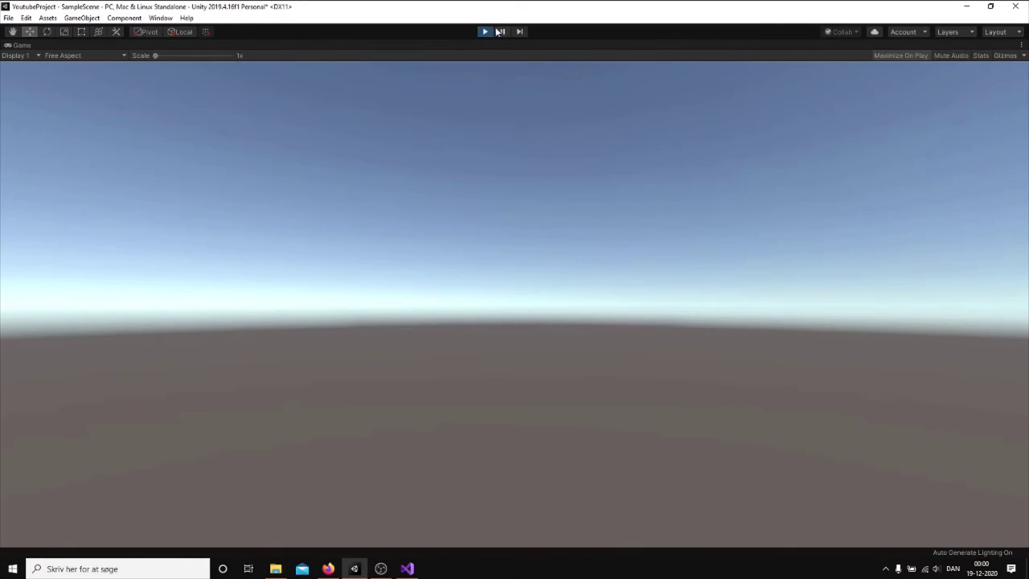
Step: Stop the Unity play test and return to CameraMove.cs in Visual Studio
click(483, 33)
key(alt+Tab)
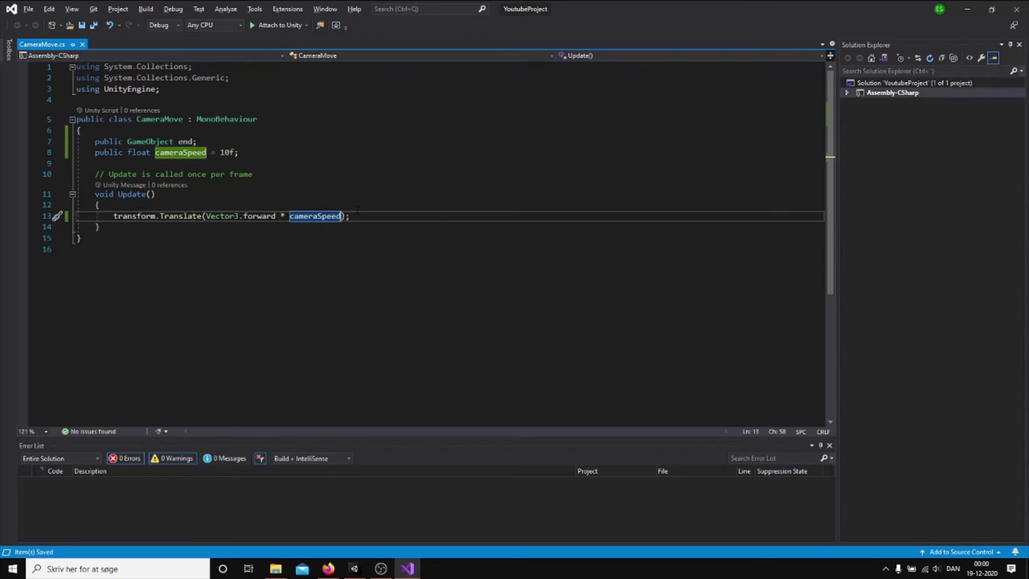
key(alt+Tab)
key(alt+Tab)
key(Tab)
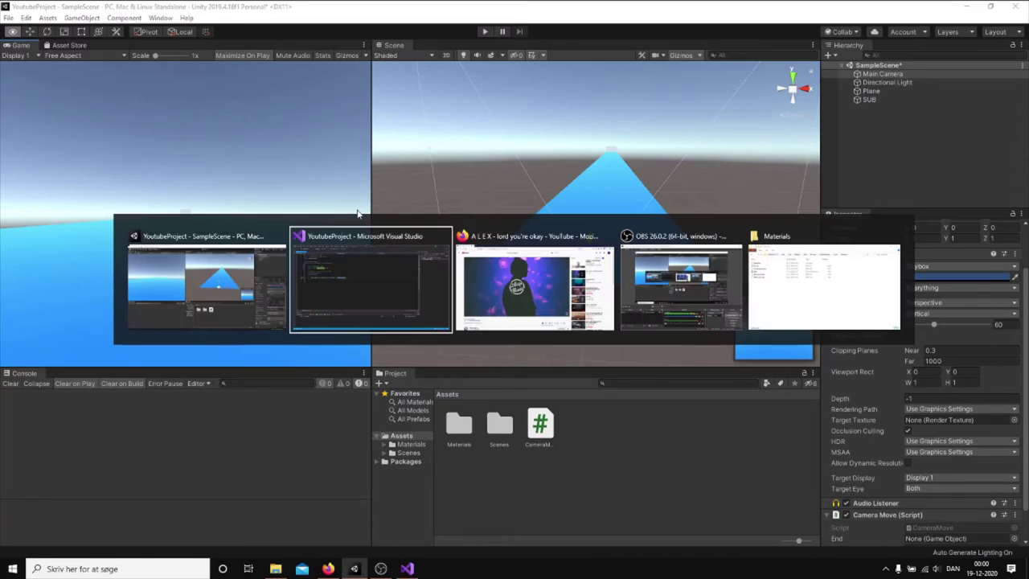
scroll(177, 232, down, 10)
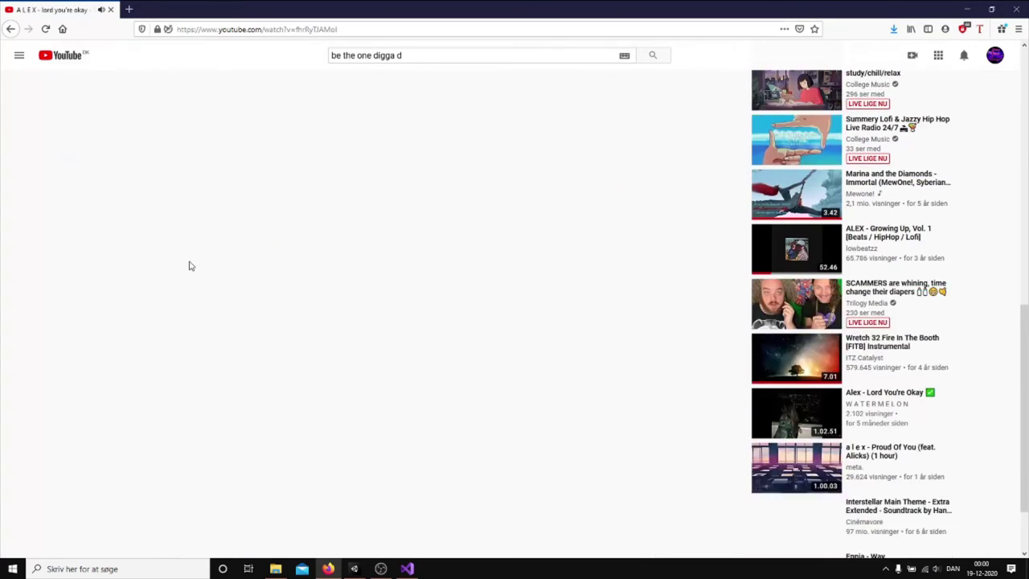
scroll(191, 266, down, 10)
key(alt+Tab)
click(407, 568)
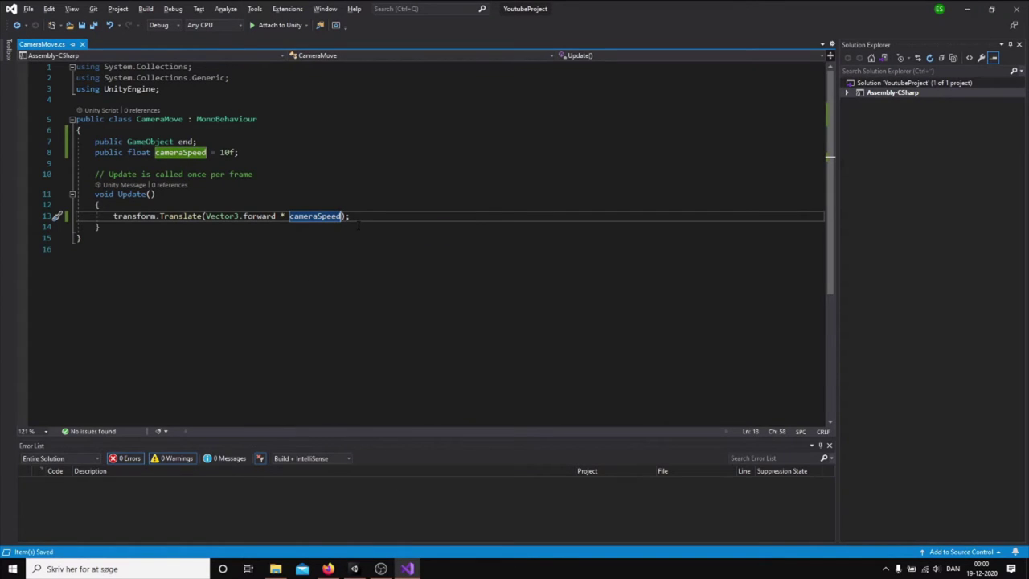
Step: Multiply the forward translation by Time.deltaTime, then play the scene in Unity
text(* Time)
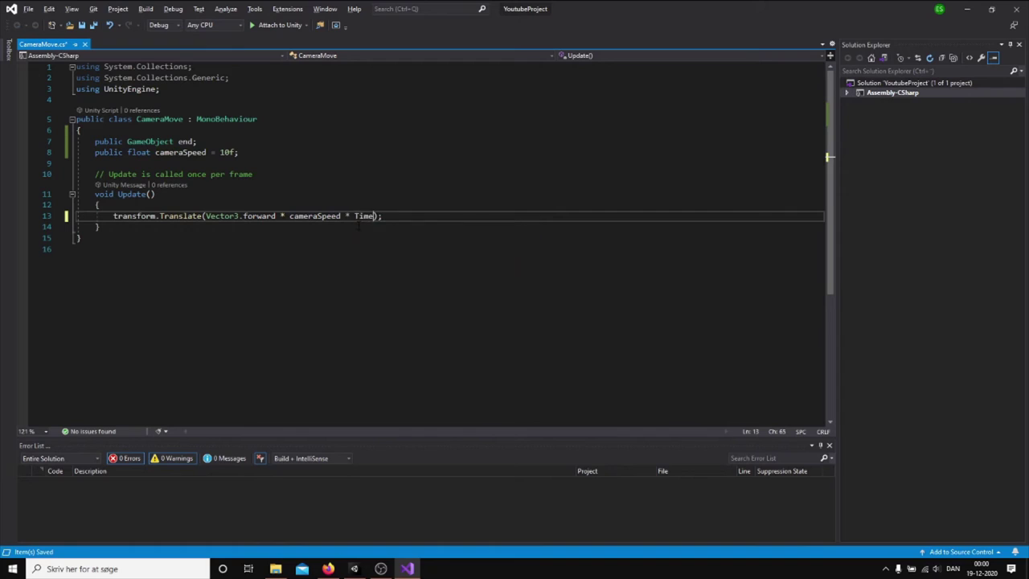
text(.d)
key(Tab)
key(alt+Tab)
click(358, 231)
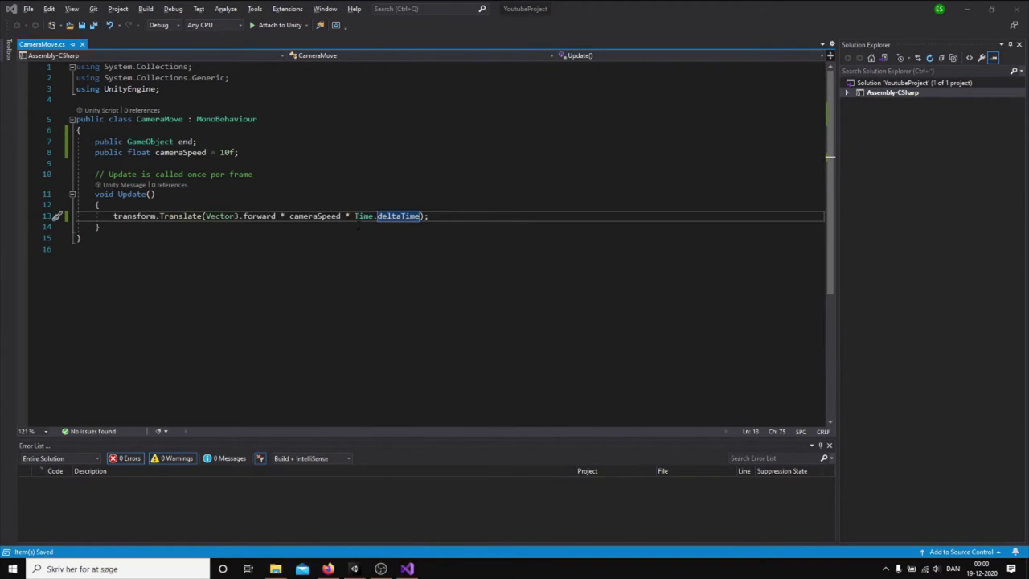
click(486, 34)
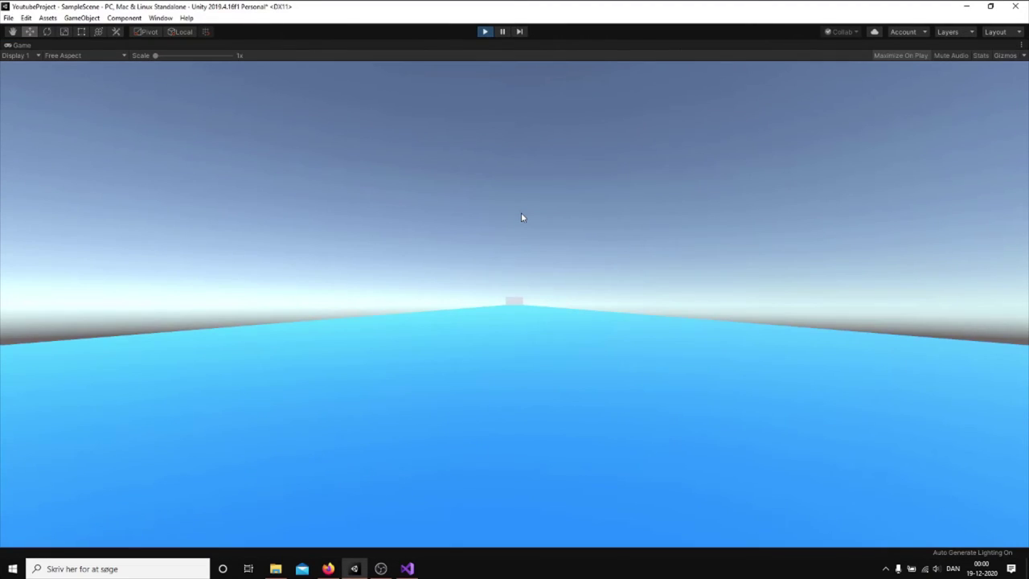
Step: Restart Play mode and orbit the Scene view to watch the Main Camera travel along the blue plane
click(484, 32)
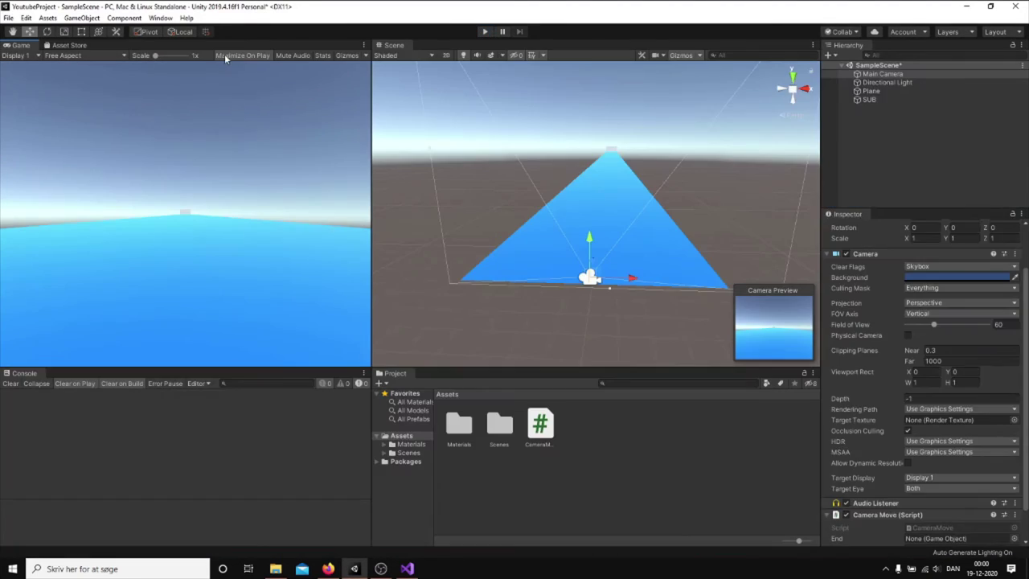
mouse_move(644, 132)
alt+mouse_down()
mouse_move(610, 143)
mouse_move(515, 37)
alt+mouse_up()
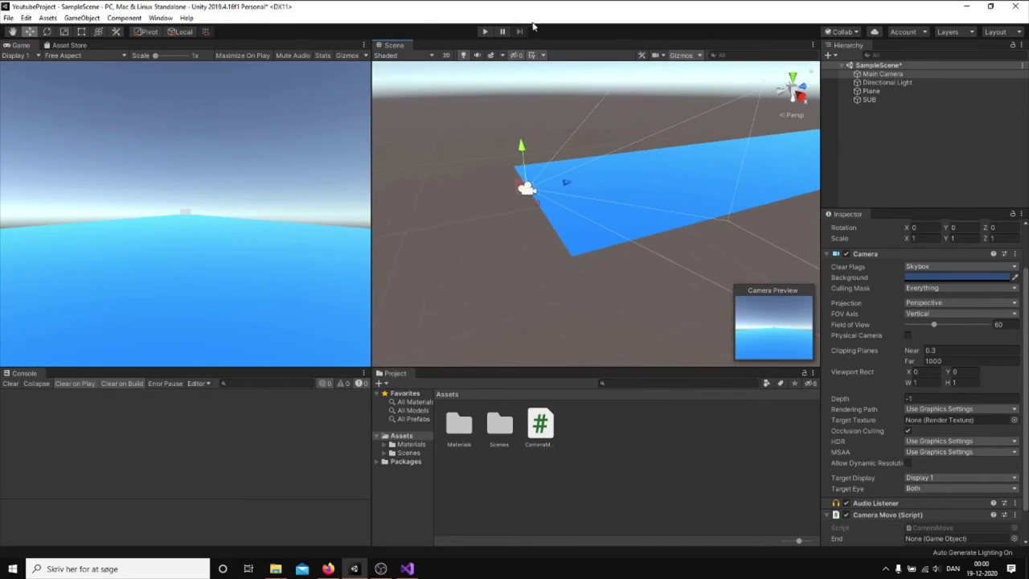
click(484, 32)
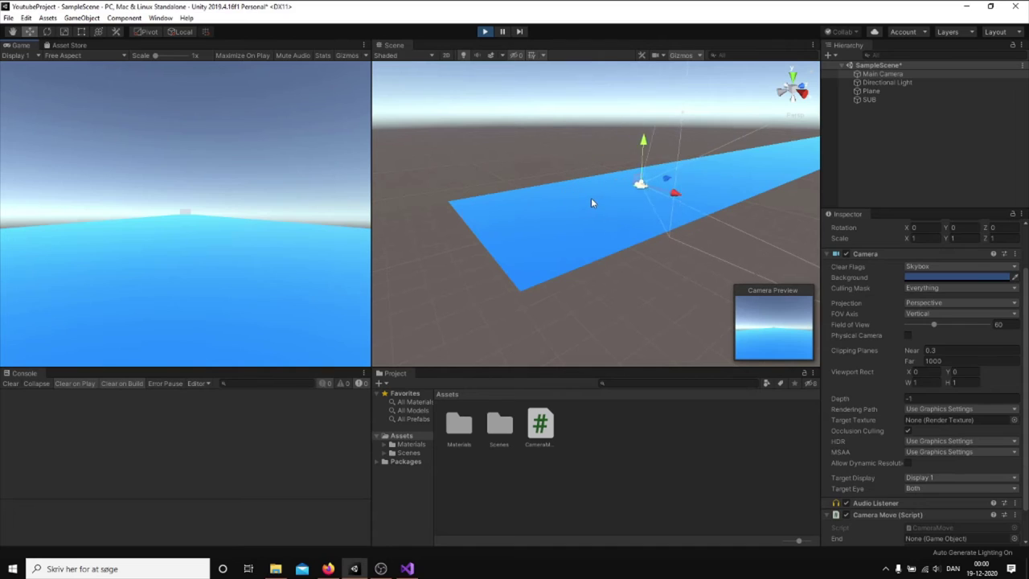
alt+drag(591, 202, 705, 171)
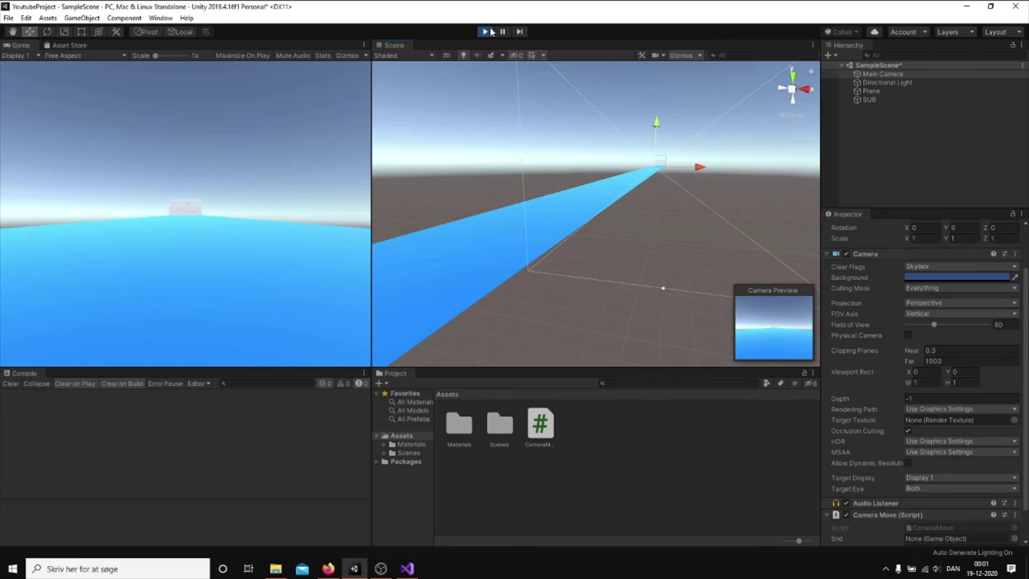
Step: Stop Play, frame the Main Camera, enable Maximize On Play, and play the scene again
click(485, 31)
alt+drag(529, 174, 500, 222)
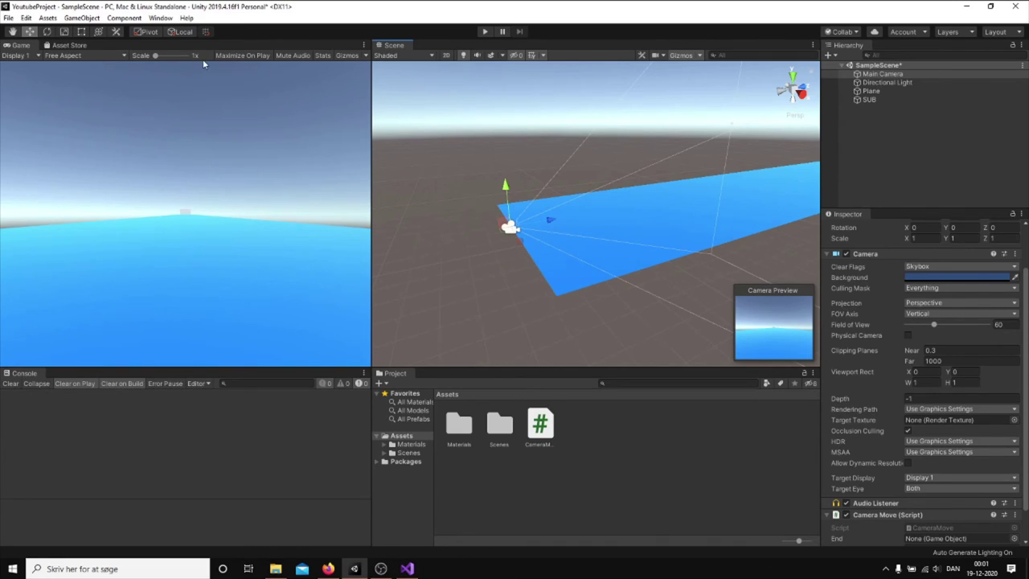
click(241, 55)
click(485, 32)
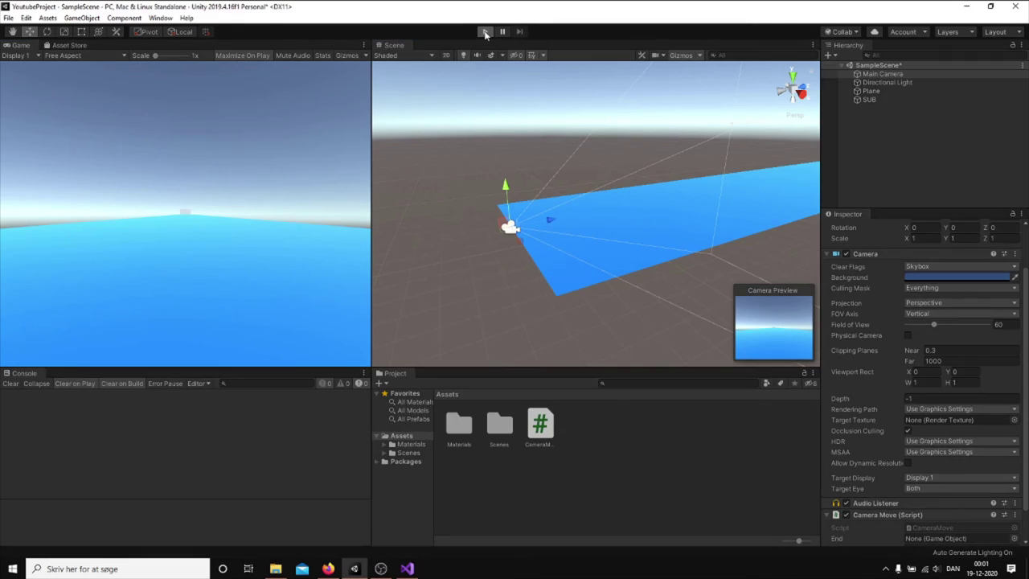